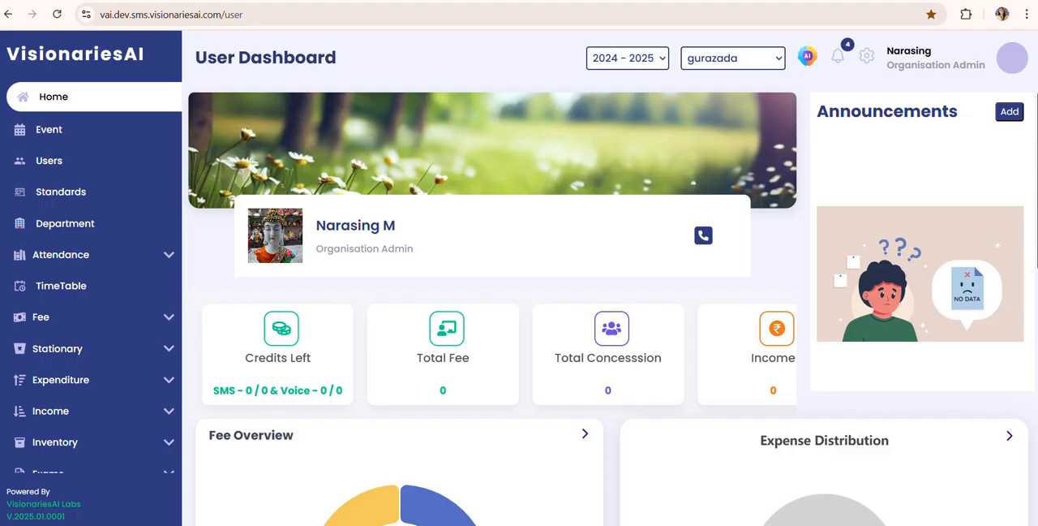
# Step: Open the Users list with the Student group selected and start adding a new user
pyautogui.click(38, 172)
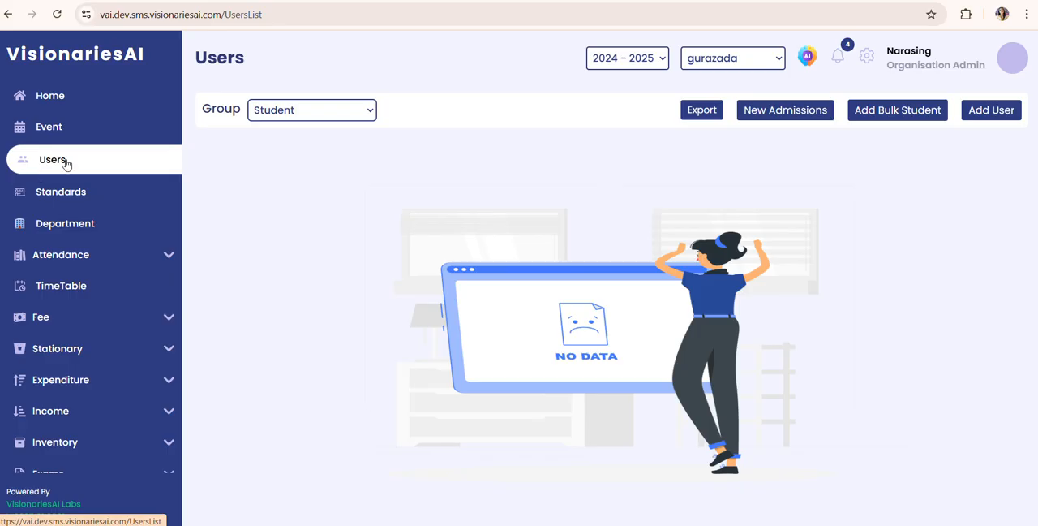
pyautogui.click(288, 117)
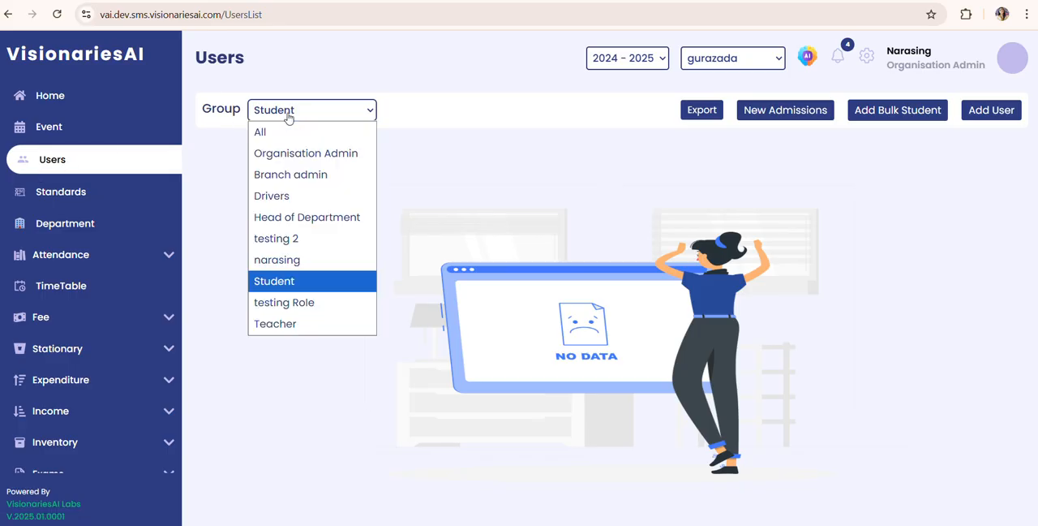
pyautogui.click(288, 117)
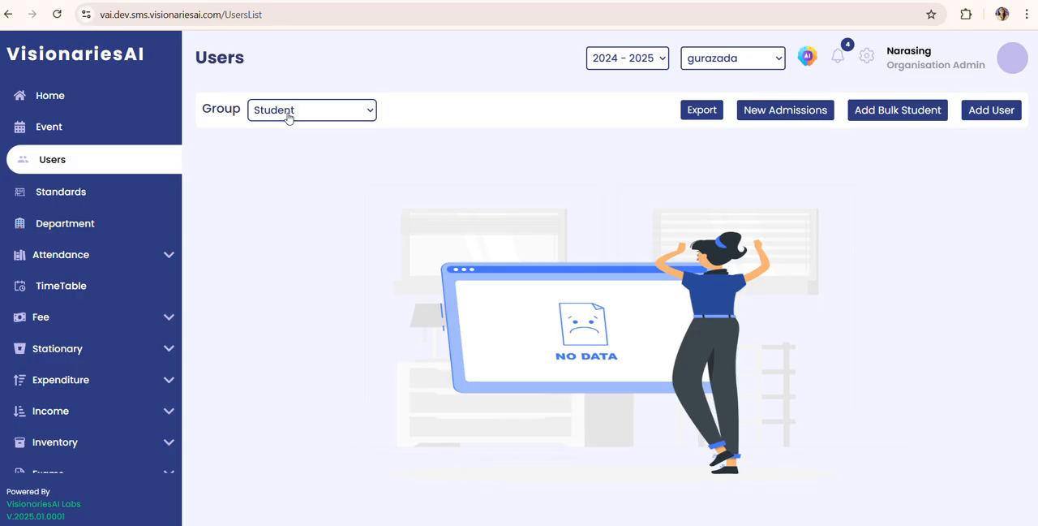
pyautogui.click(288, 118)
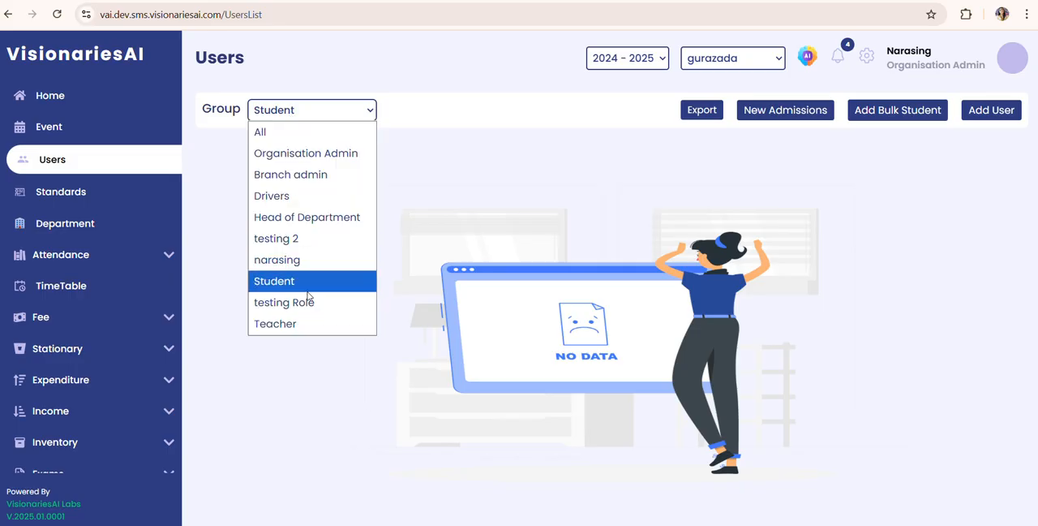
pyautogui.click(306, 291)
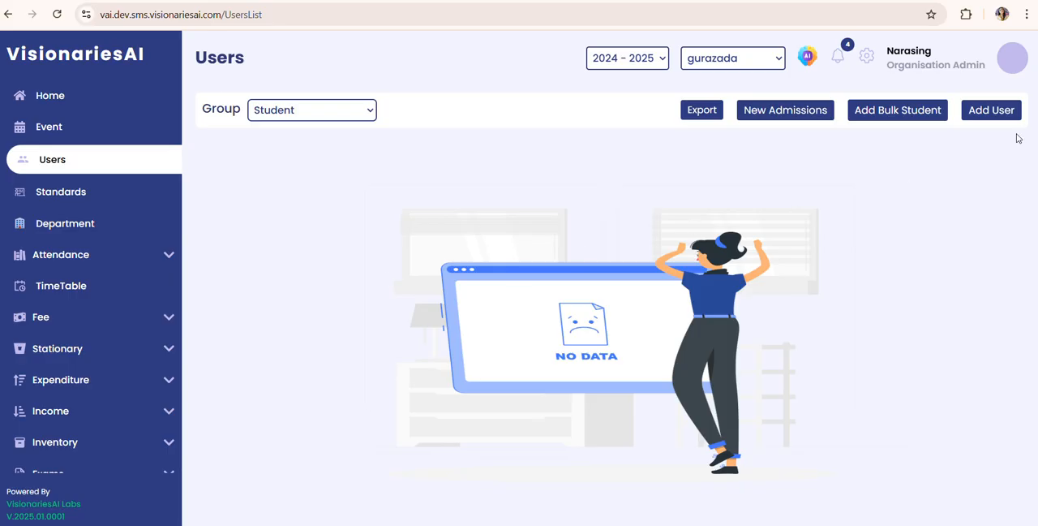
pyautogui.click(992, 112)
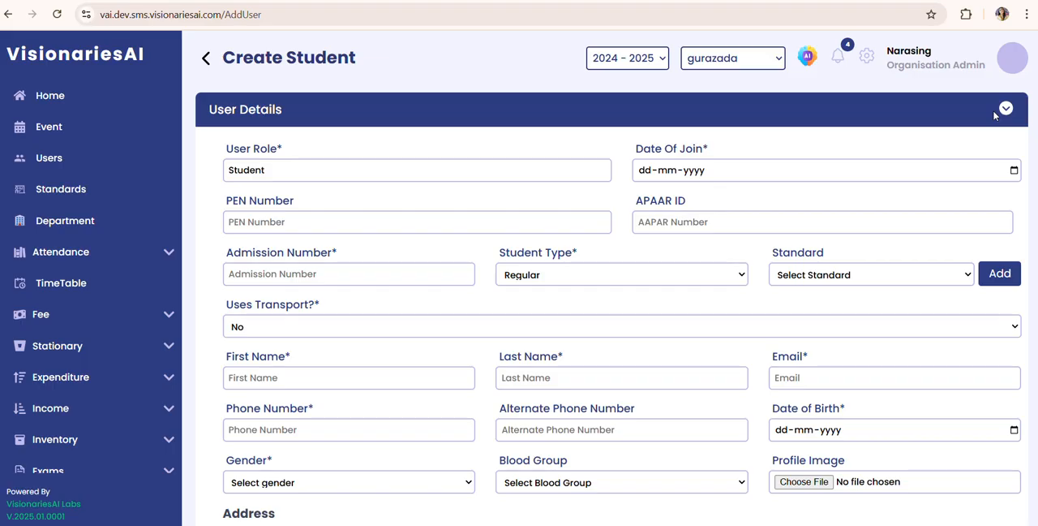
# Step: Set the student's date of join to 06-11-2025 and fill in the PEN number and APAAR ID
pyautogui.click(1013, 171)
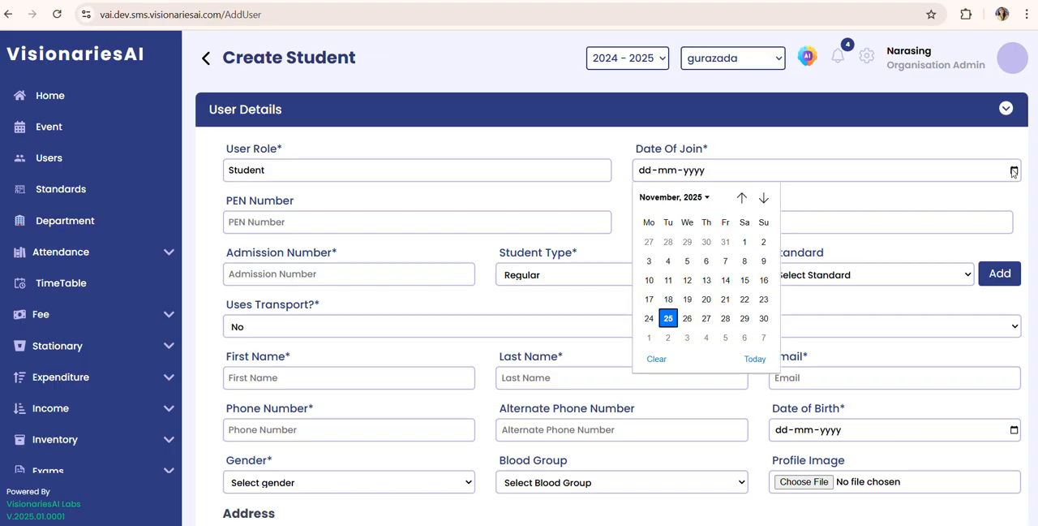
pyautogui.click(704, 261)
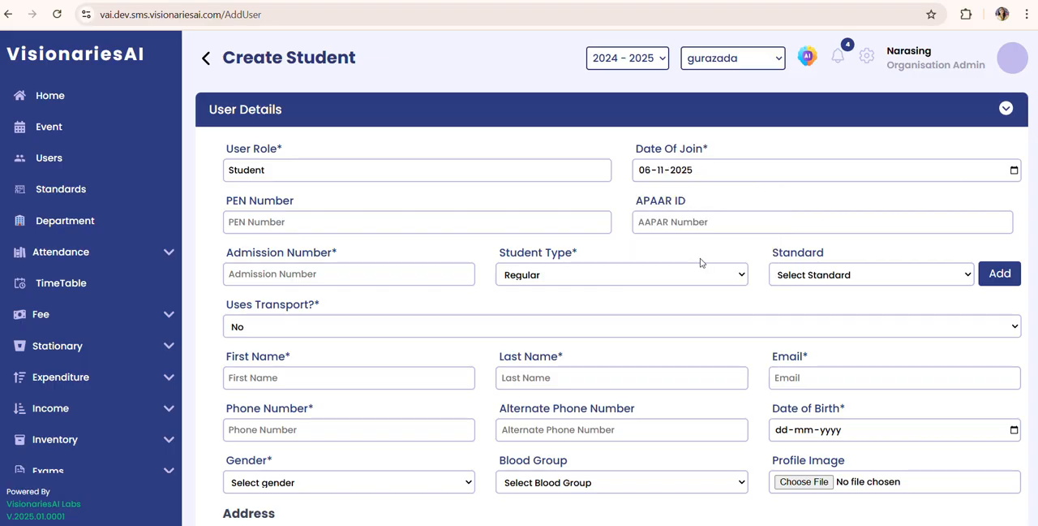
pyautogui.click(398, 226)
pyautogui.click(353, 260)
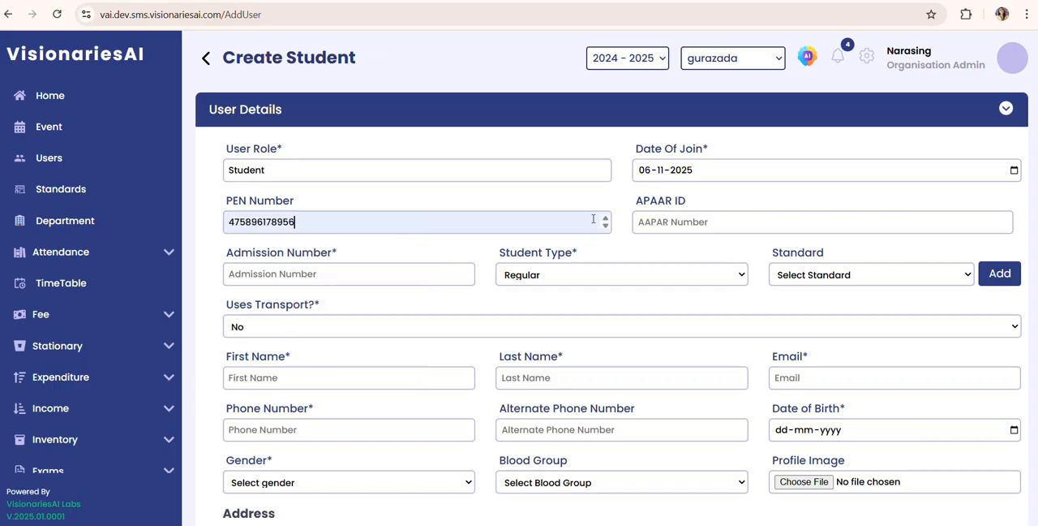
pyautogui.click(672, 220)
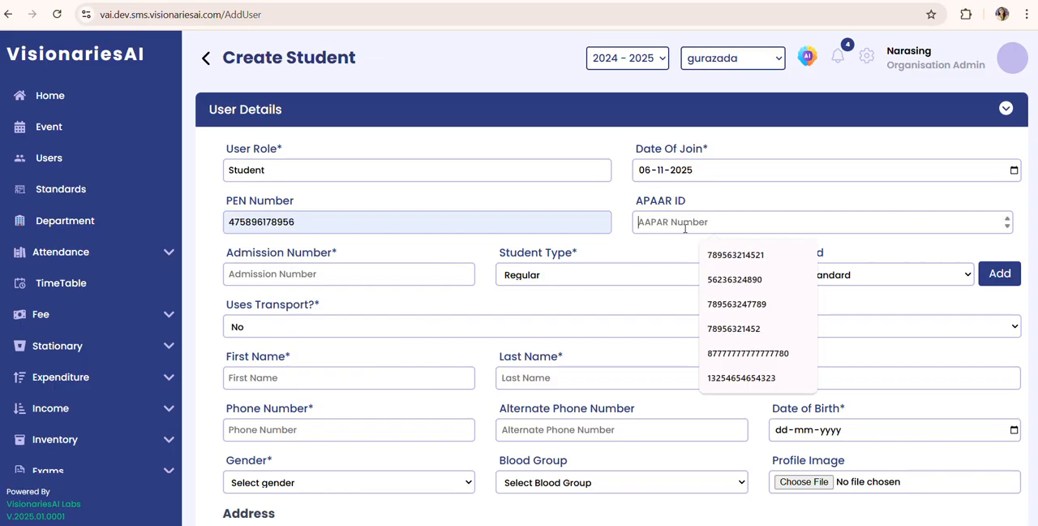
pyautogui.click(730, 255)
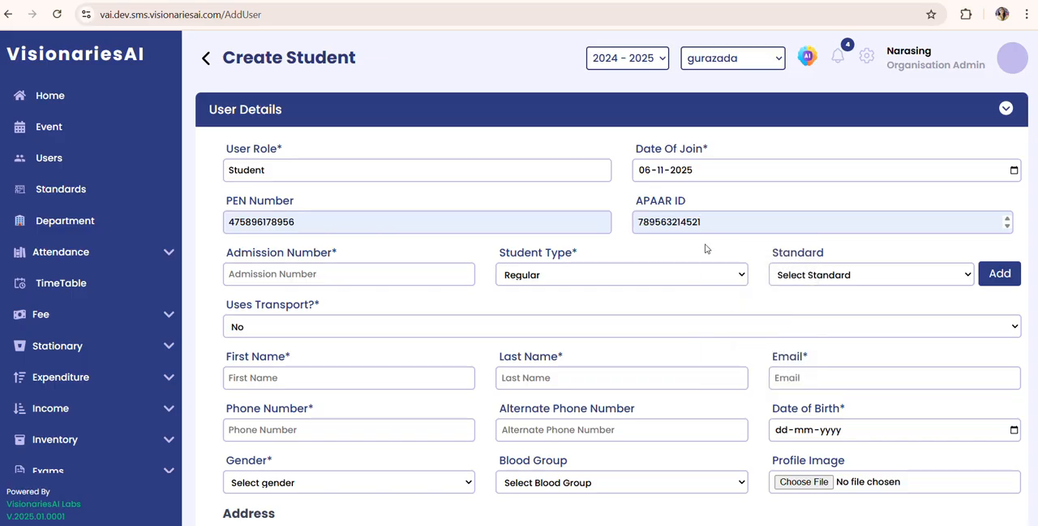
# Step: Enter the student's admission number and choose student type Regular and 1st Standard
pyautogui.click(465, 268)
pyautogui.write('445')
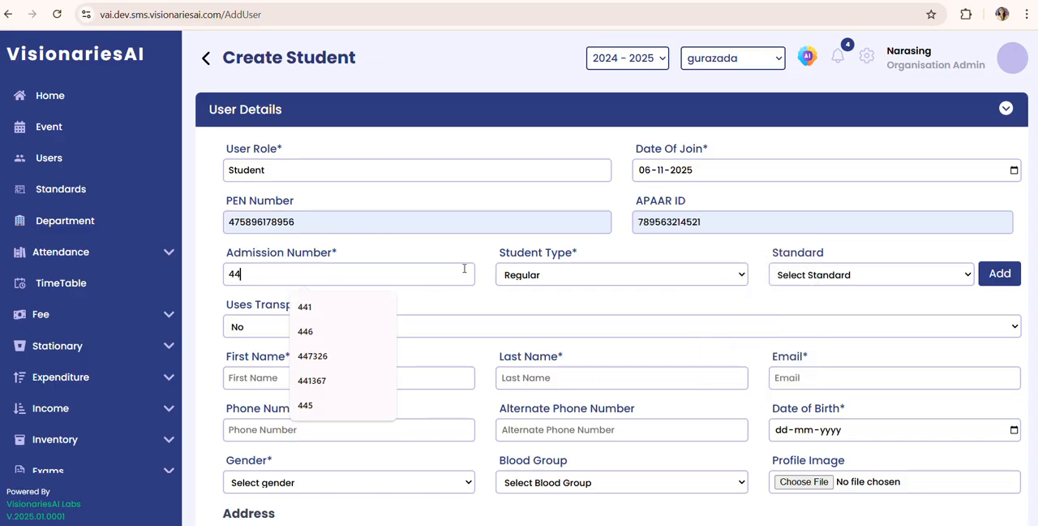
pyautogui.click(570, 276)
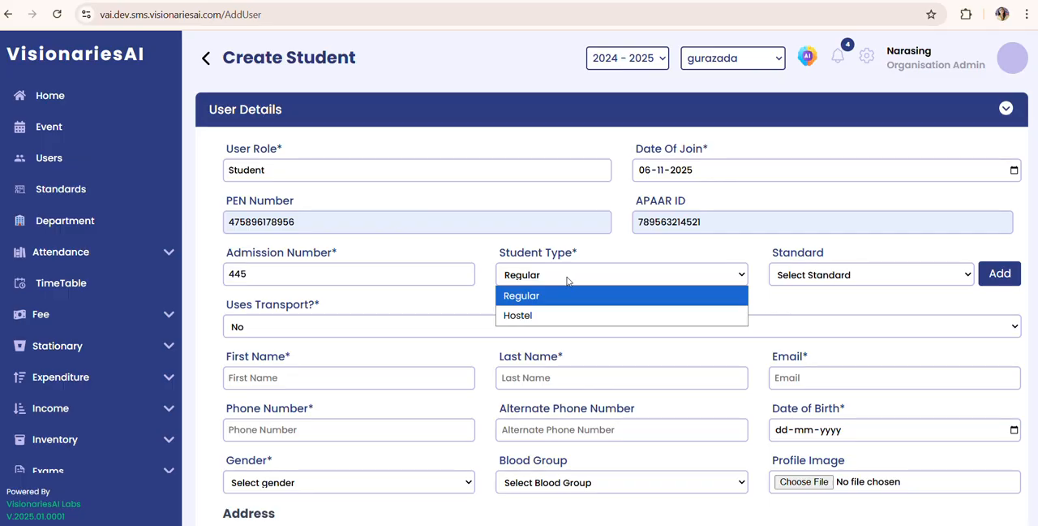
pyautogui.click(571, 297)
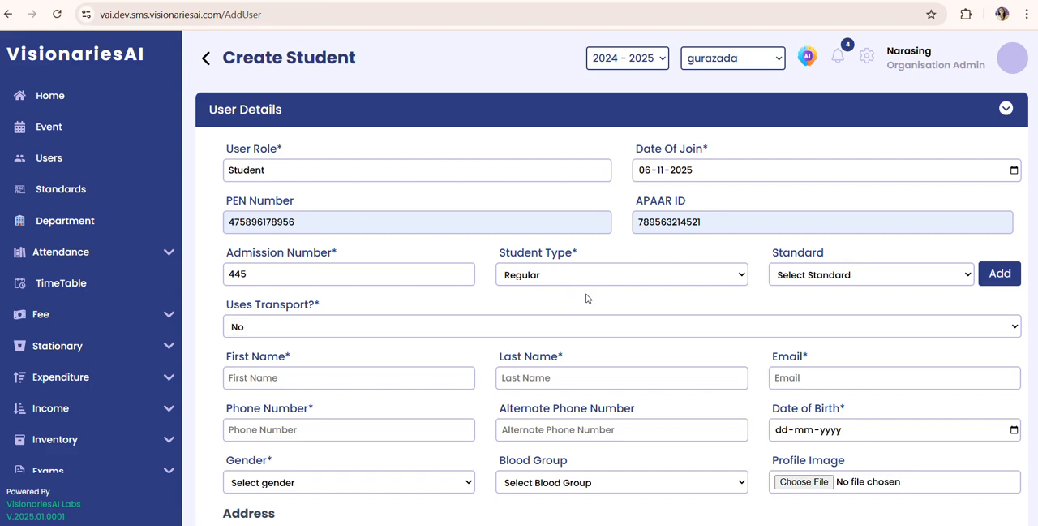
pyautogui.click(781, 275)
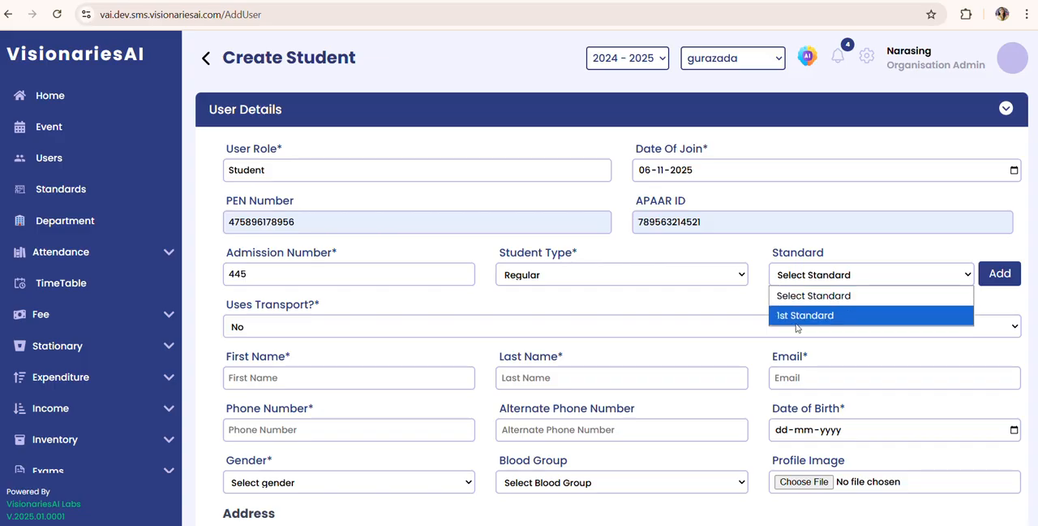
pyautogui.click(796, 317)
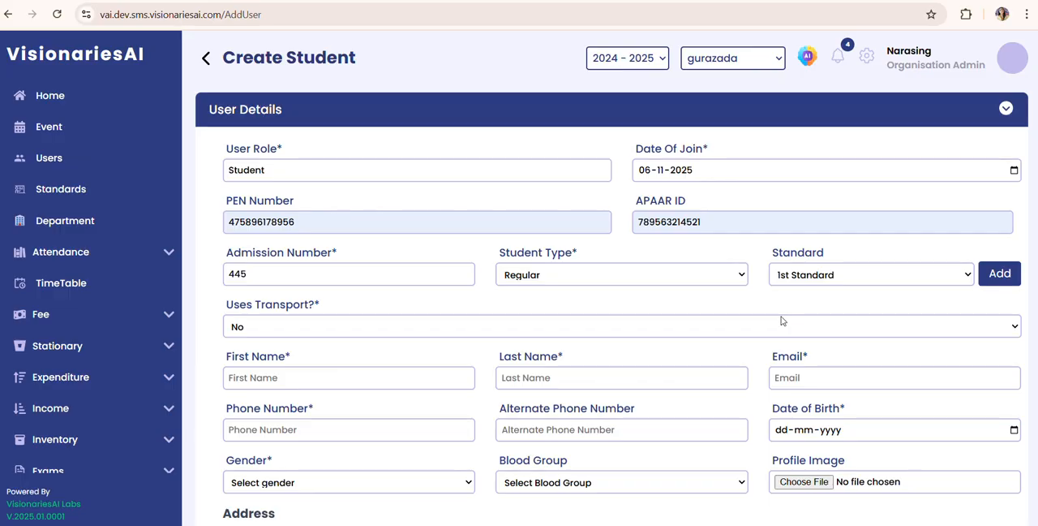
# Step: View the transport stops offered when Uses Transport is Yes, and set Uses Transport back to No
pyautogui.click(501, 333)
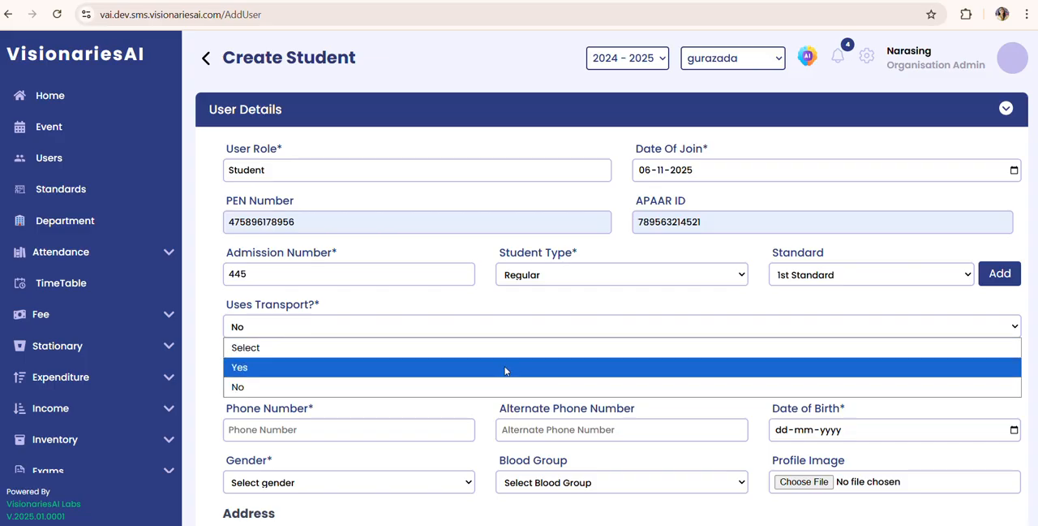
pyautogui.click(505, 371)
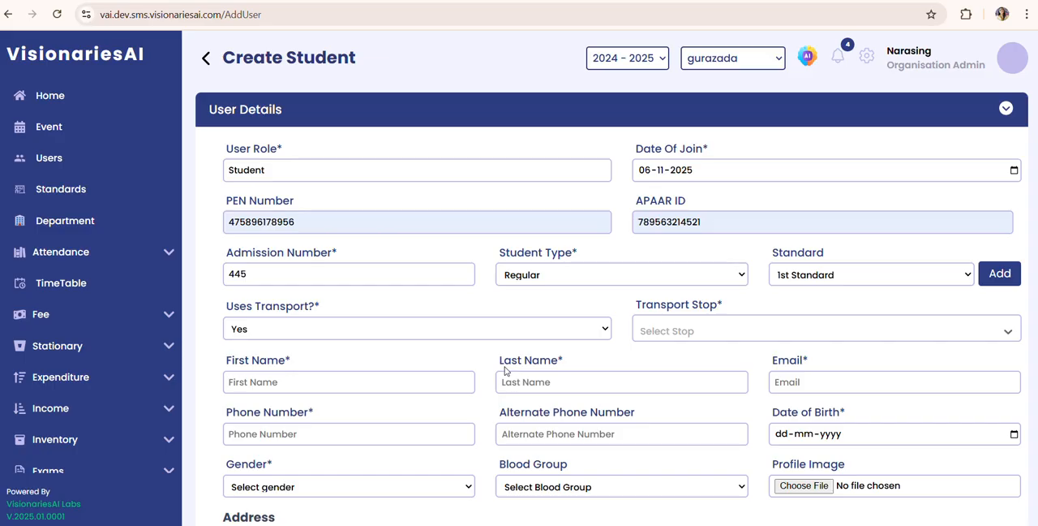
pyautogui.click(688, 334)
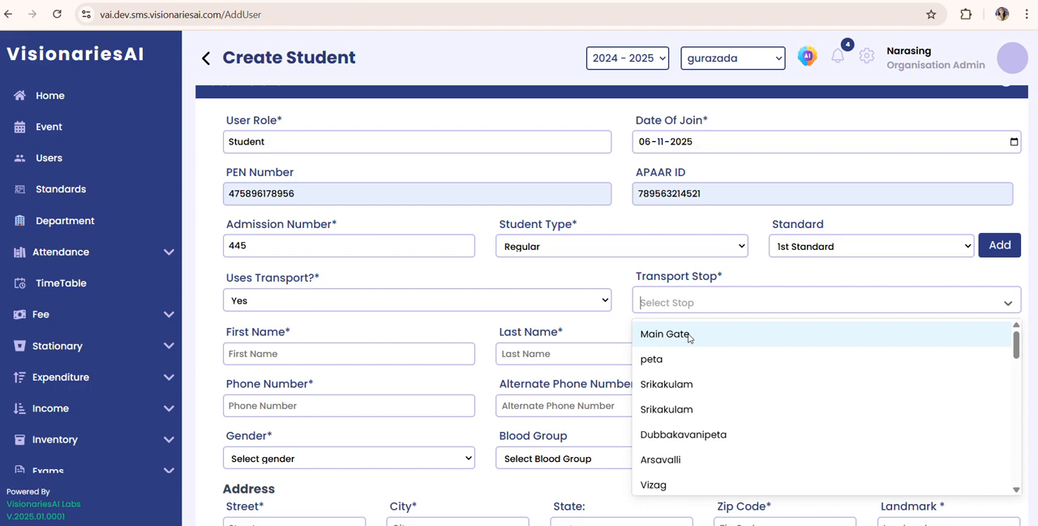
pyautogui.click(576, 310)
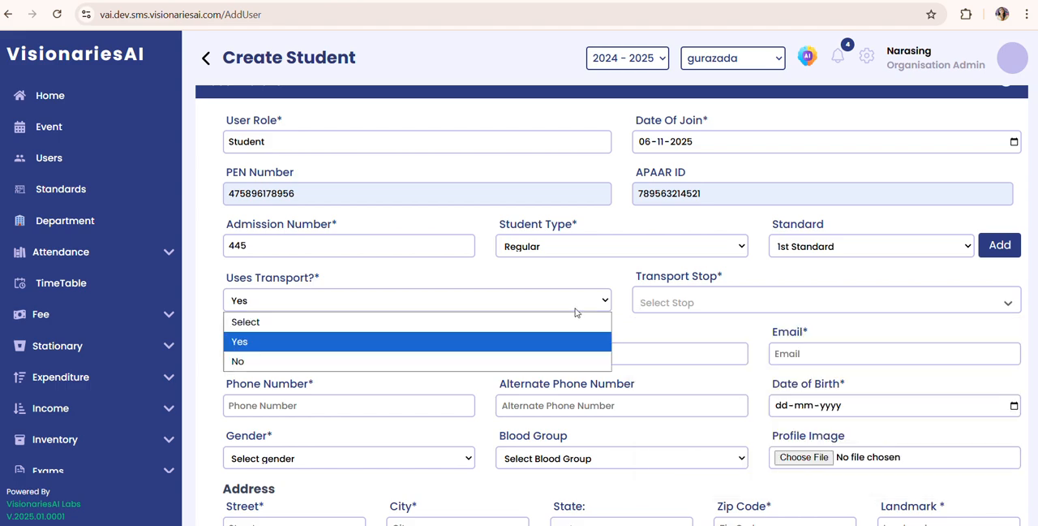
pyautogui.click(579, 360)
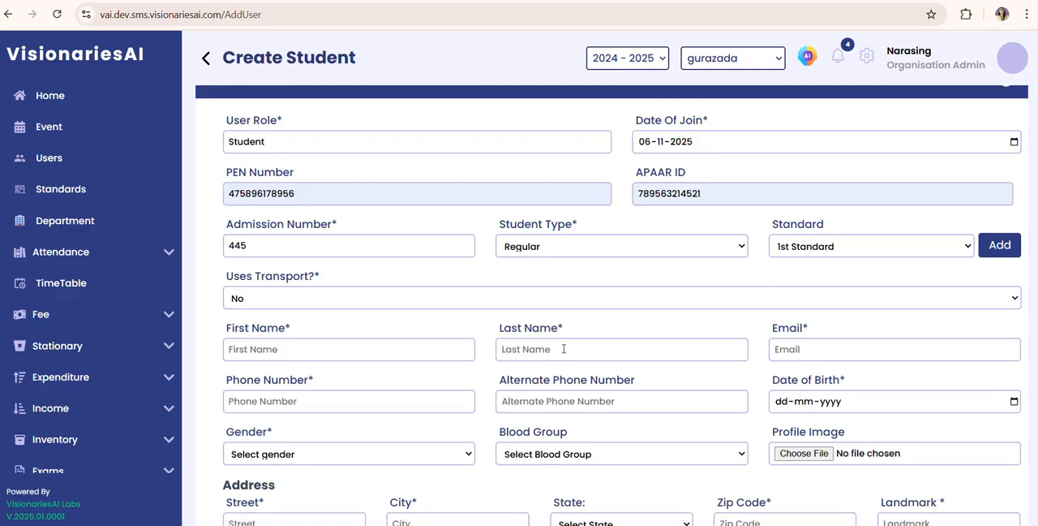
# Step: Enter the student's first name and last name
pyautogui.click(359, 349)
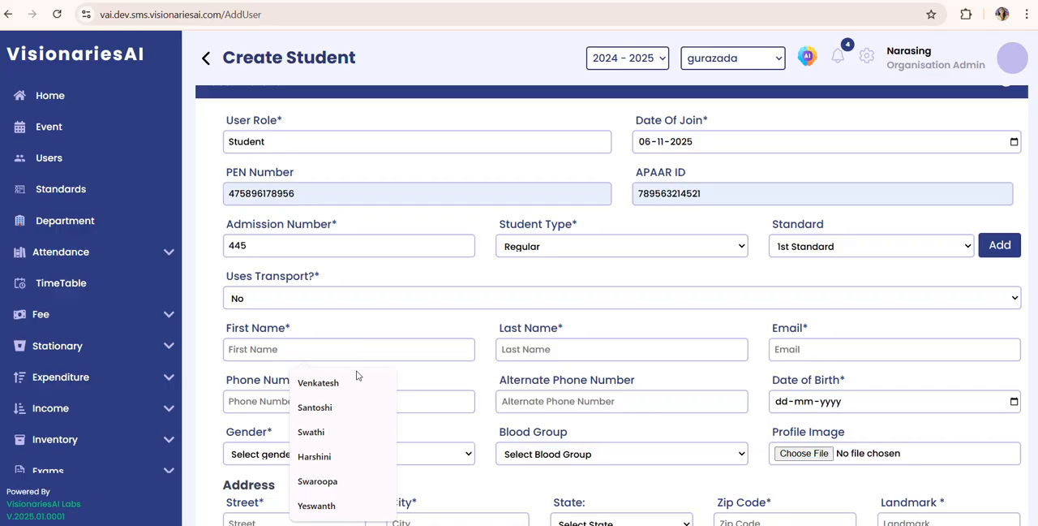
pyautogui.click(357, 379)
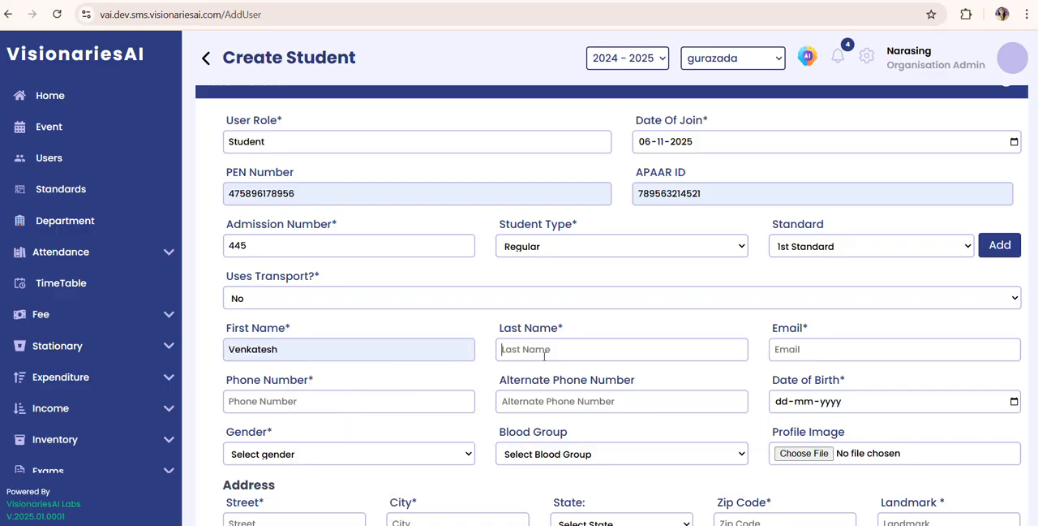
pyautogui.write('ko')
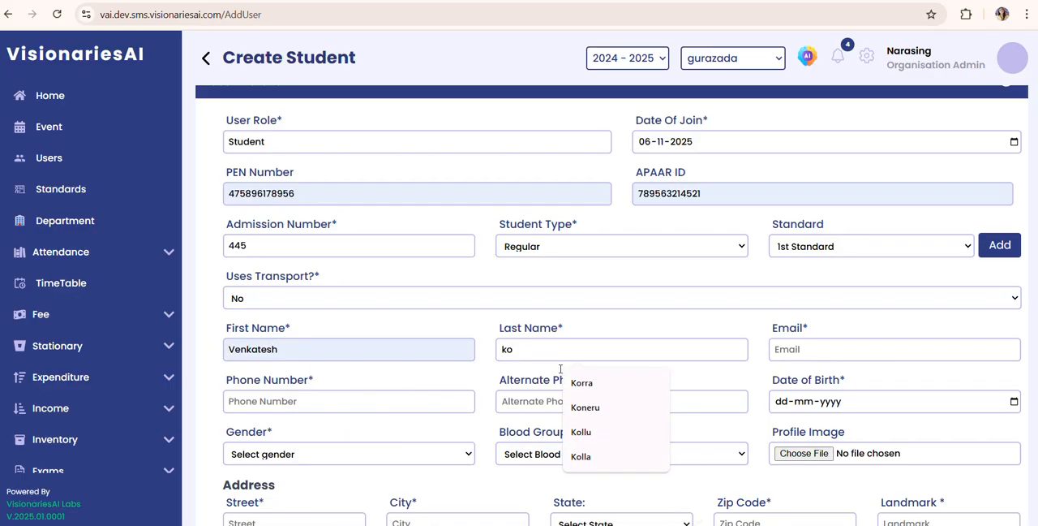
pyautogui.click(579, 383)
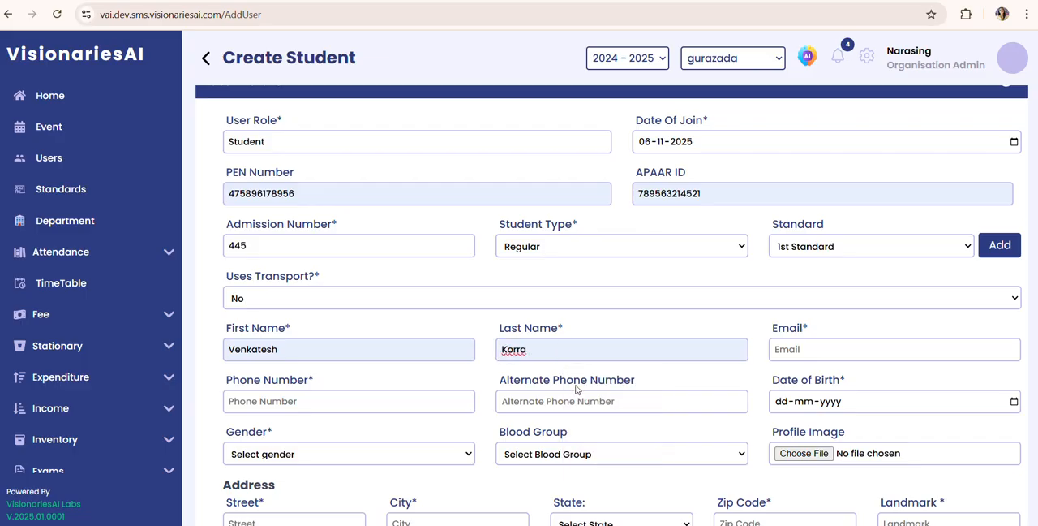
# Step: Fill in the student's email address, phone number and alternate phone number
pyautogui.click(868, 350)
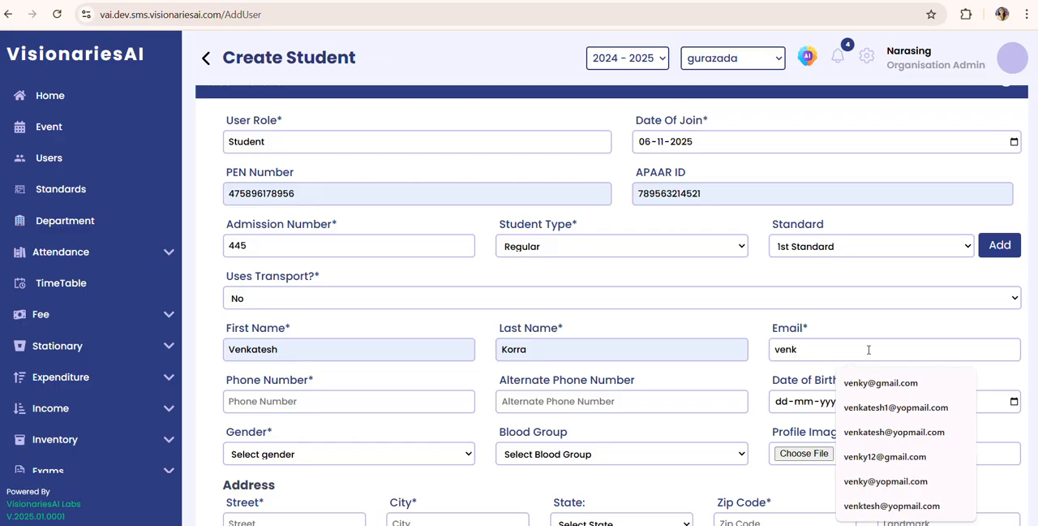
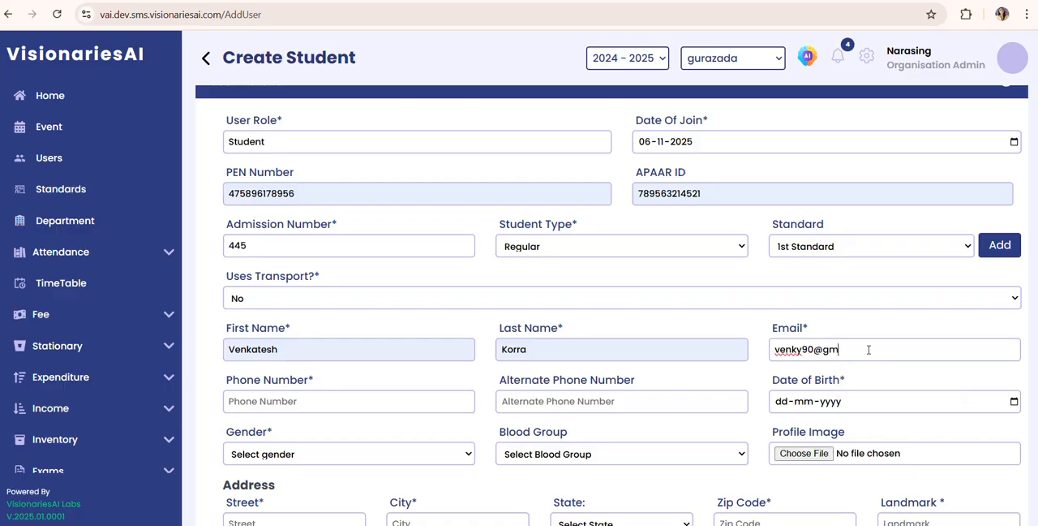
pyautogui.click(401, 403)
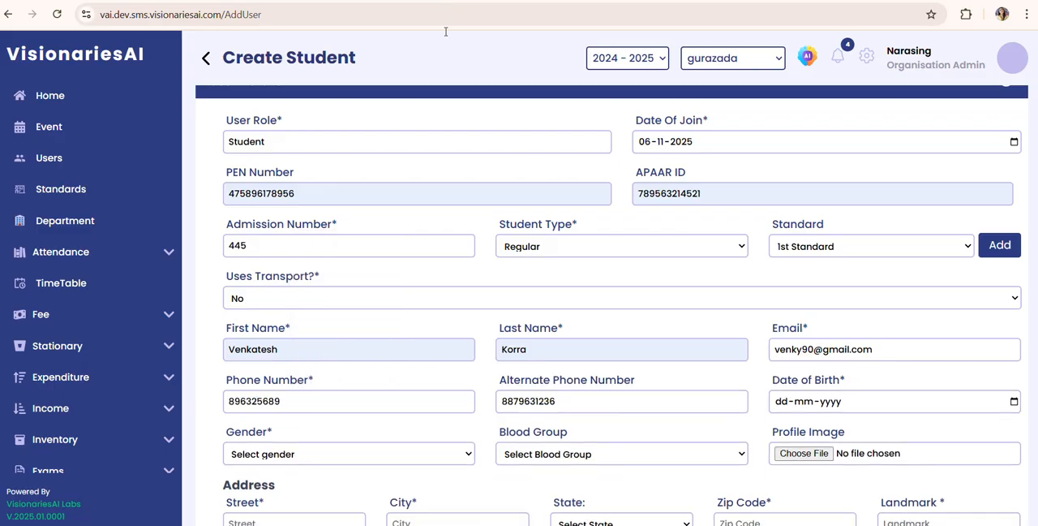
pyautogui.click(304, 405)
# Step: Pick the student's date of birth in the calendar
pyautogui.click(1013, 402)
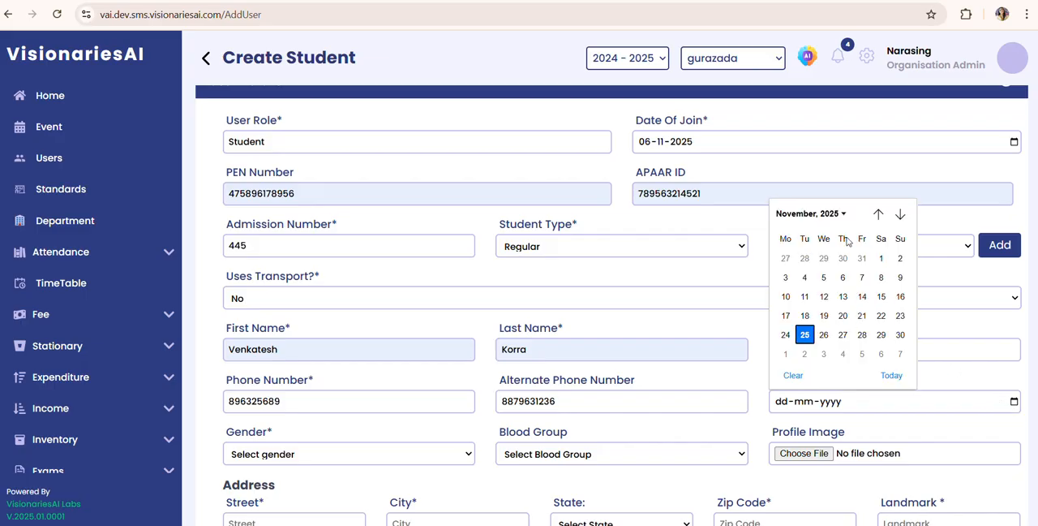
pyautogui.click(834, 214)
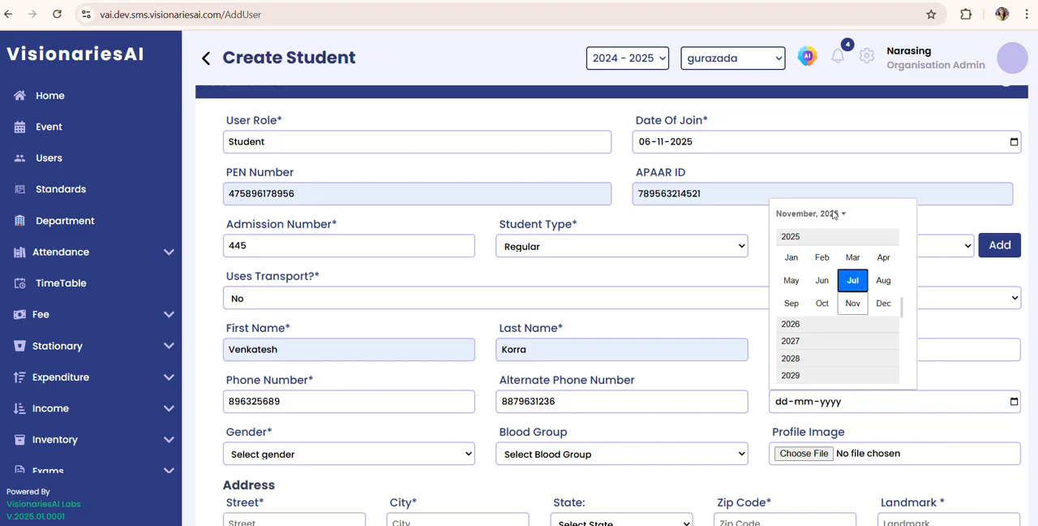
pyautogui.press('Up')
pyautogui.press('Up')
pyautogui.press('Up')
pyautogui.press('Up')
pyautogui.press('Up')
pyautogui.press('Up')
pyautogui.press('Up')
pyautogui.press('Up')
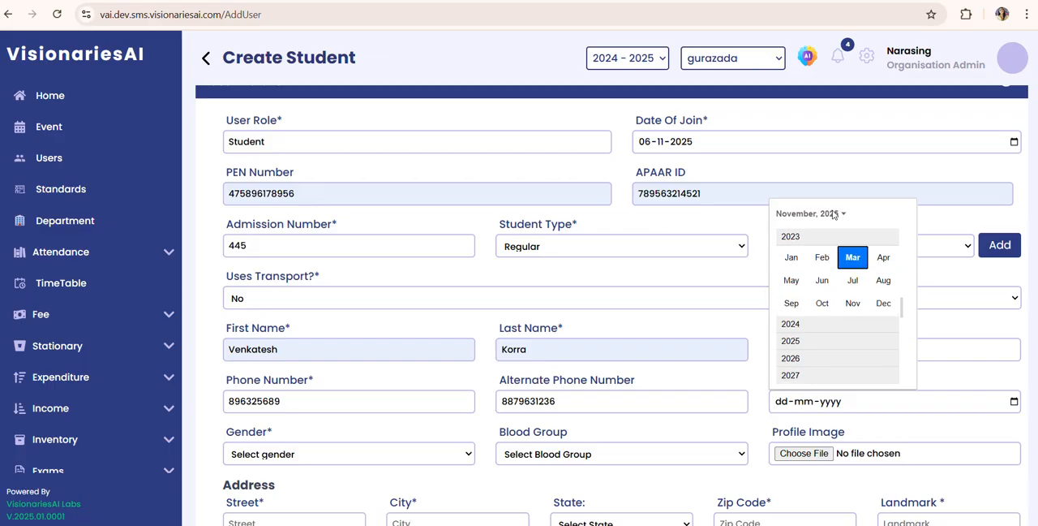
pyautogui.press('Up')
pyautogui.press('Up')
pyautogui.press('Up')
pyautogui.press('Up')
pyautogui.press('Up')
pyautogui.press('Up')
pyautogui.press('Up')
pyautogui.press('Up')
pyautogui.press('Up')
pyautogui.press('Up')
pyautogui.press('Up')
pyautogui.press('Up')
pyautogui.press('Up')
pyautogui.press('Up')
pyautogui.press('Up')
pyautogui.press('Up')
pyautogui.press('Up')
pyautogui.press('Up')
pyautogui.press('Up')
pyautogui.press('Up')
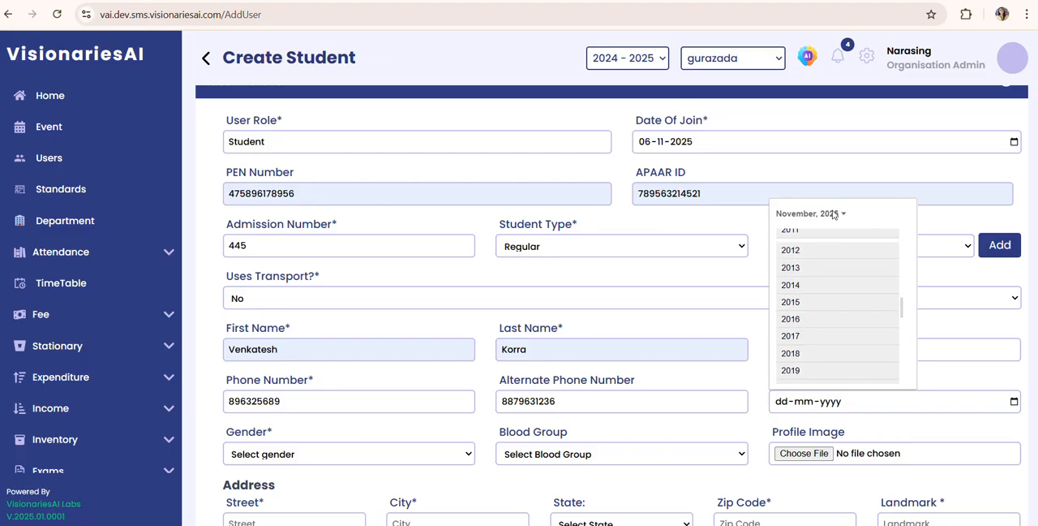
pyautogui.press('Return')
pyautogui.press('Return')
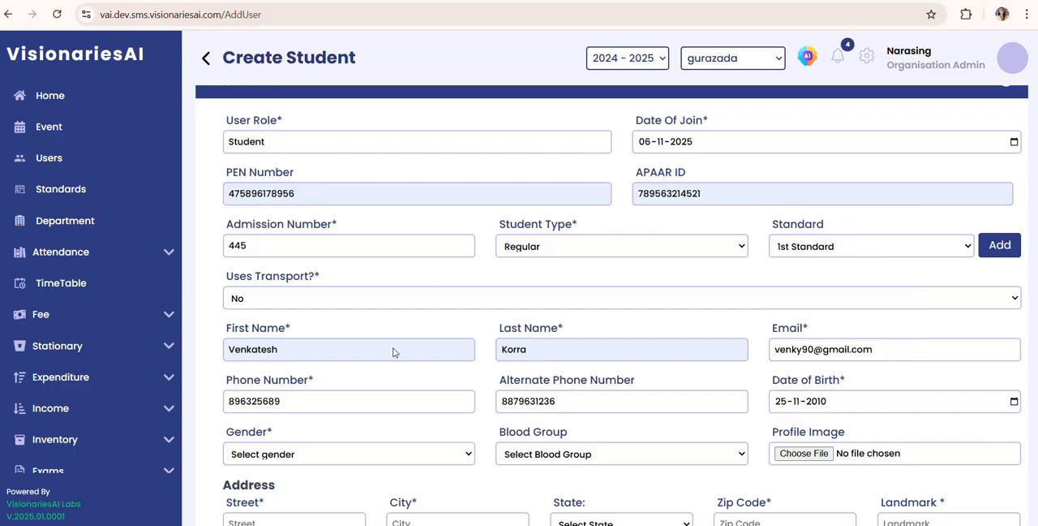
# Step: Set the student's gender to Male and blood group to AB+
pyautogui.click(322, 456)
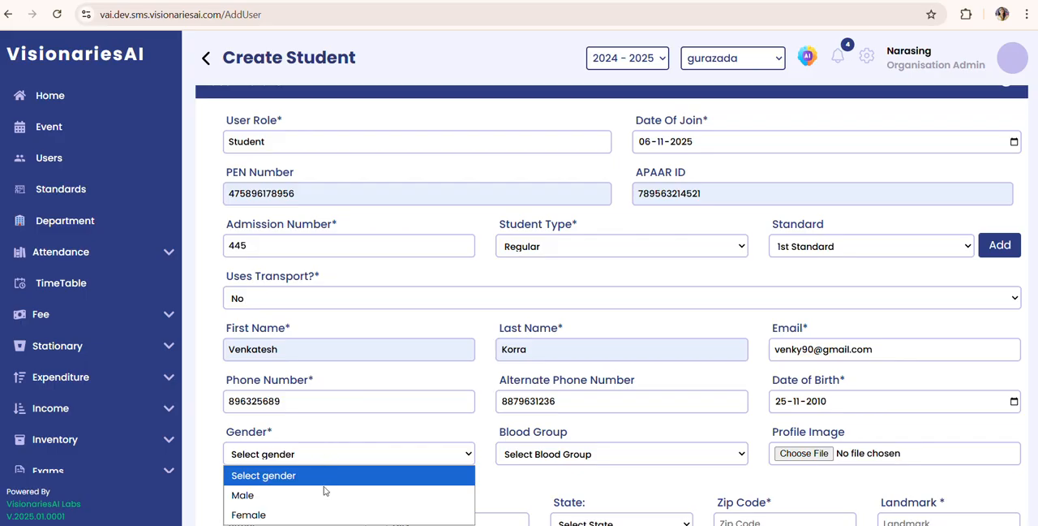
pyautogui.click(324, 493)
pyautogui.click(527, 454)
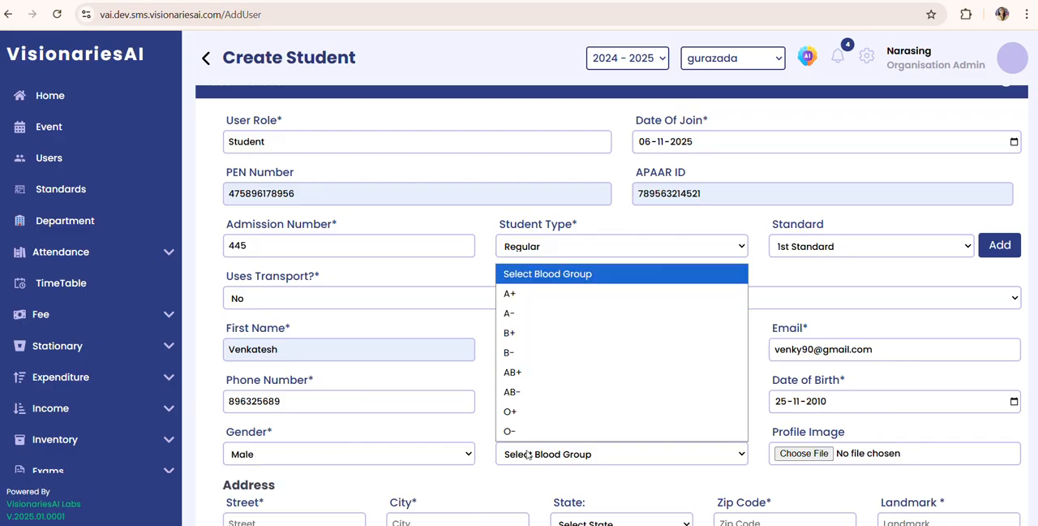
pyautogui.click(532, 379)
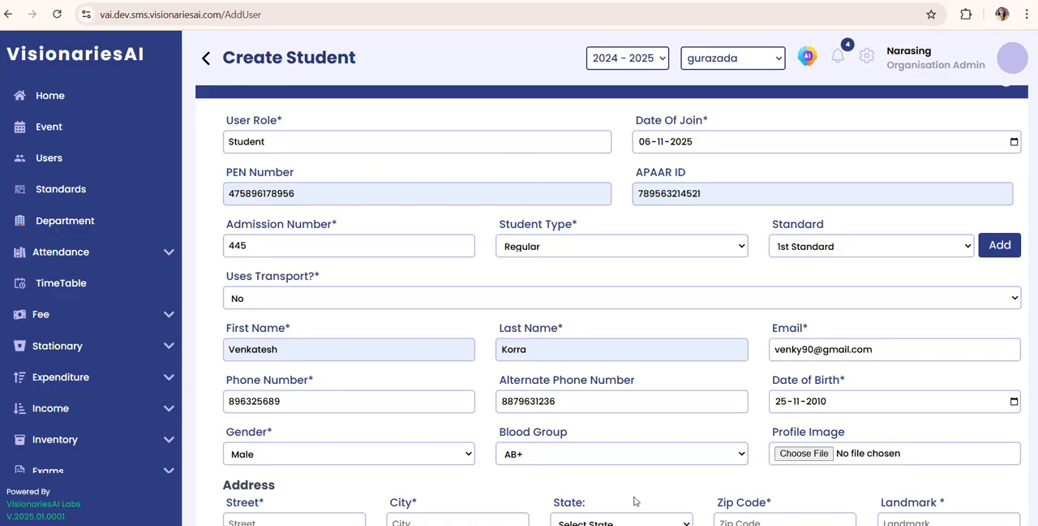
# Step: Upload s boy1.jpeg as the student's profile image
pyautogui.scroll(-2, 635, 501)
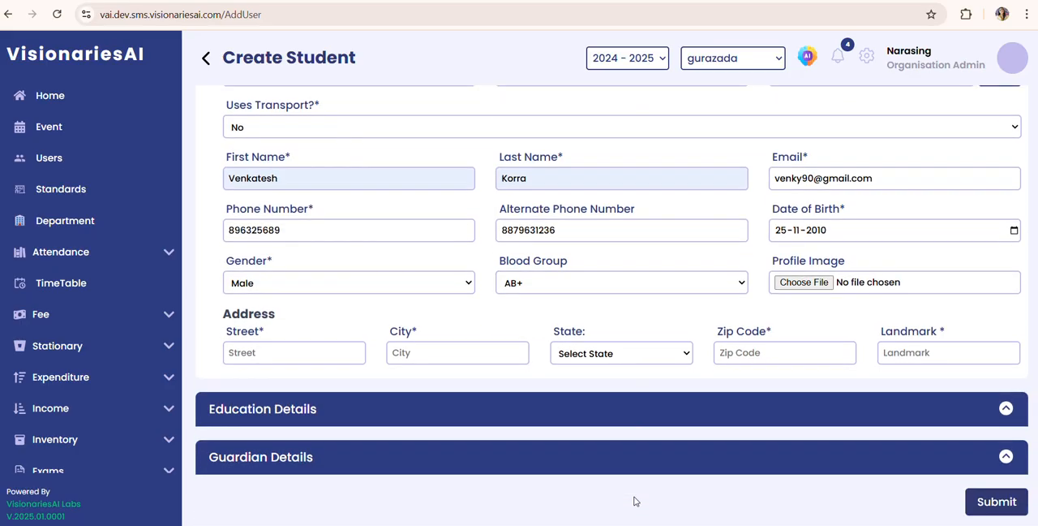
pyautogui.click(788, 289)
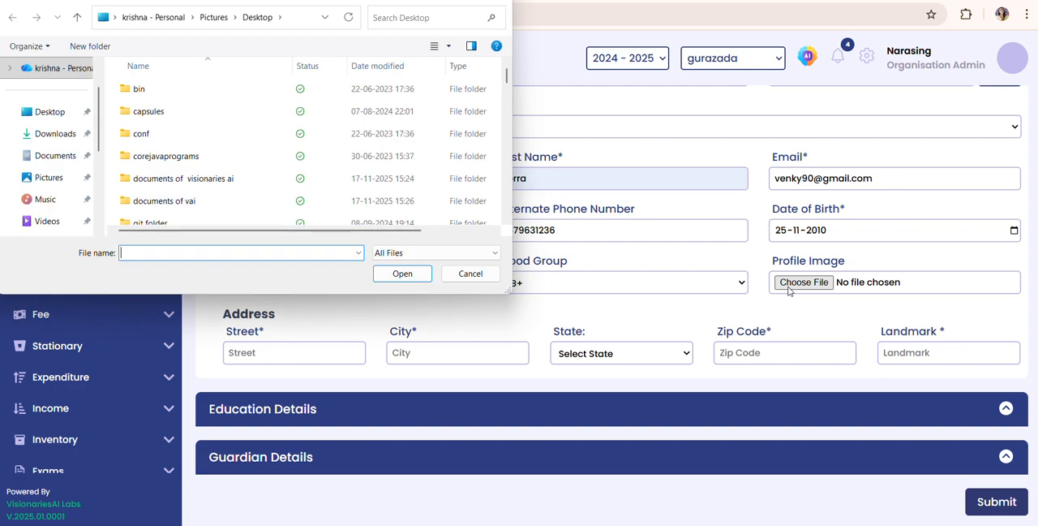
pyautogui.write('s boy1.jpeg')
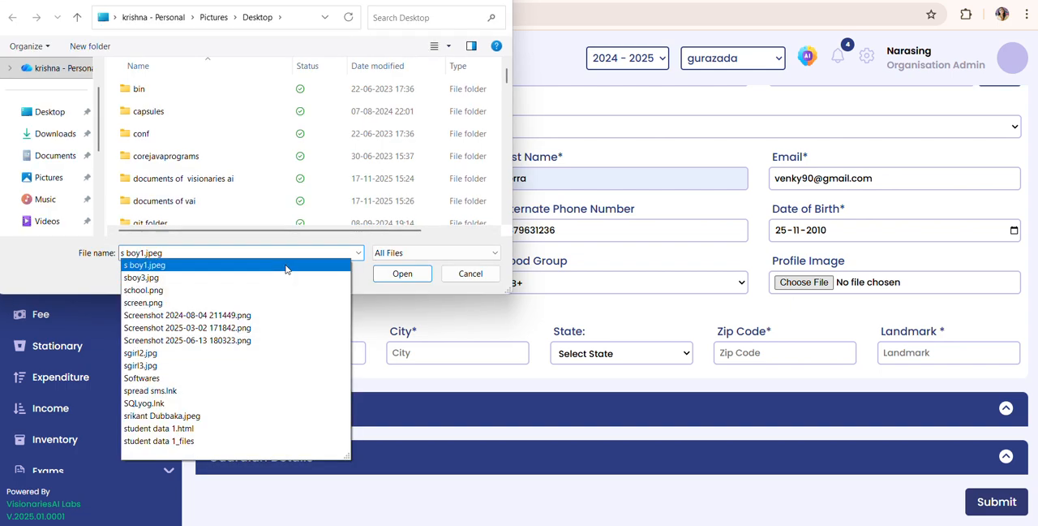
pyautogui.click(285, 266)
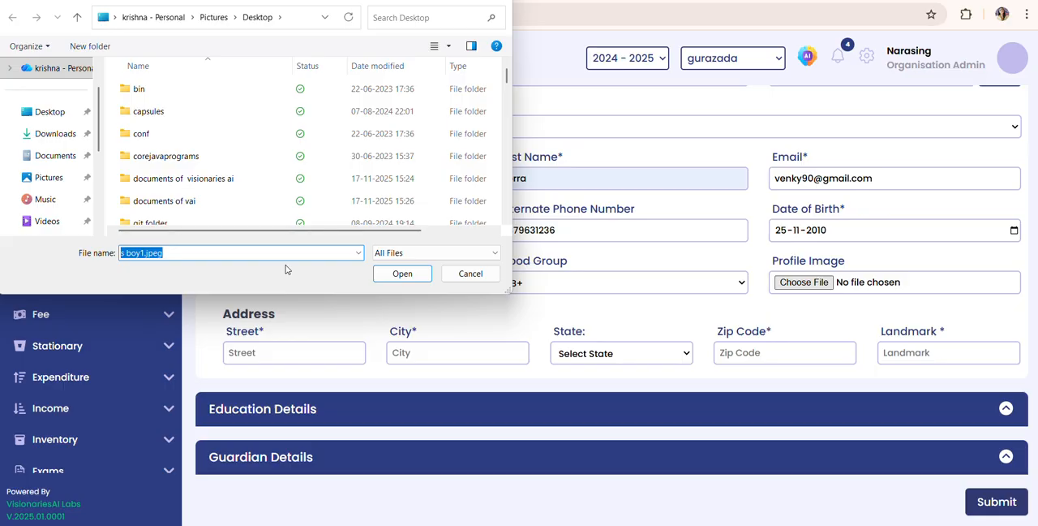
pyautogui.click(409, 279)
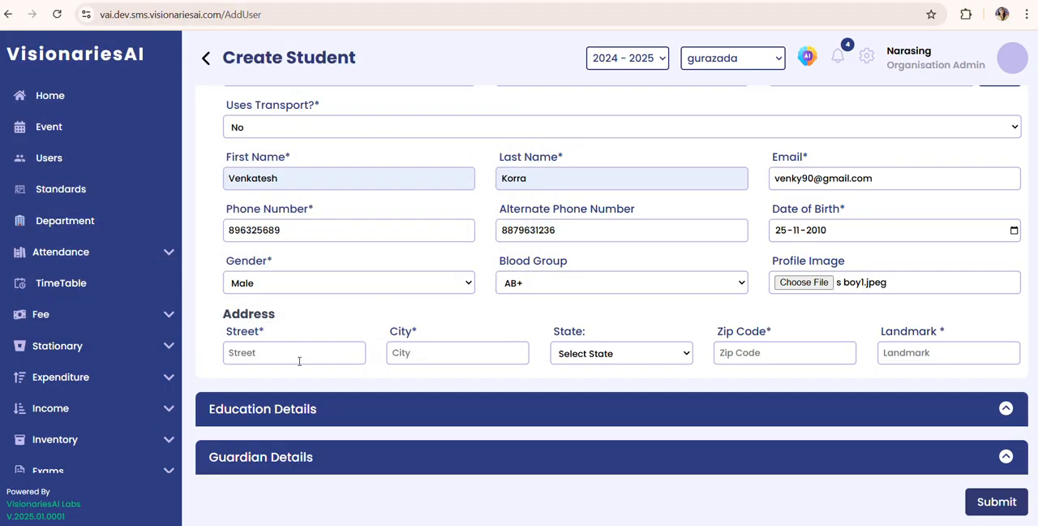
# Step: Fill in the street, city and state of the student's address
pyautogui.click(298, 359)
pyautogui.click(316, 384)
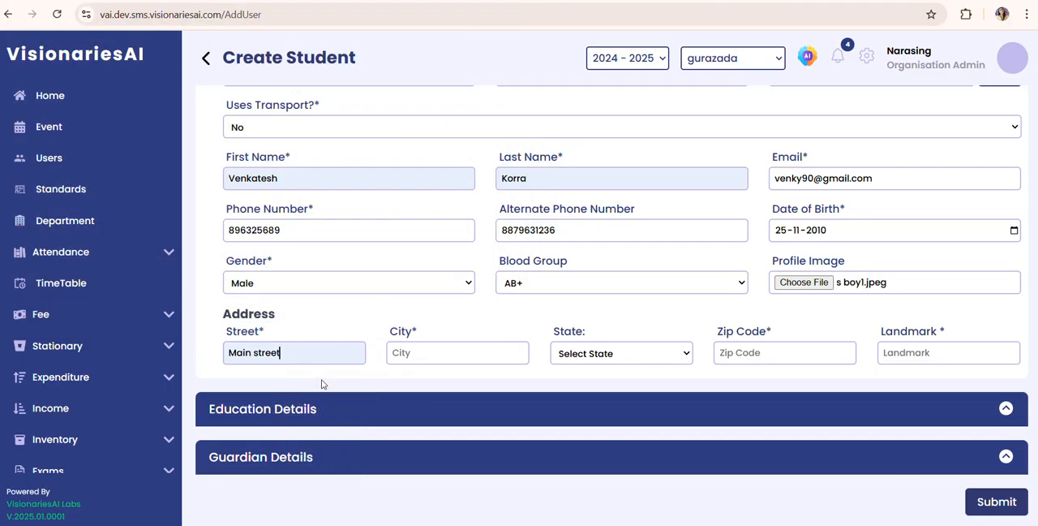
pyautogui.click(405, 357)
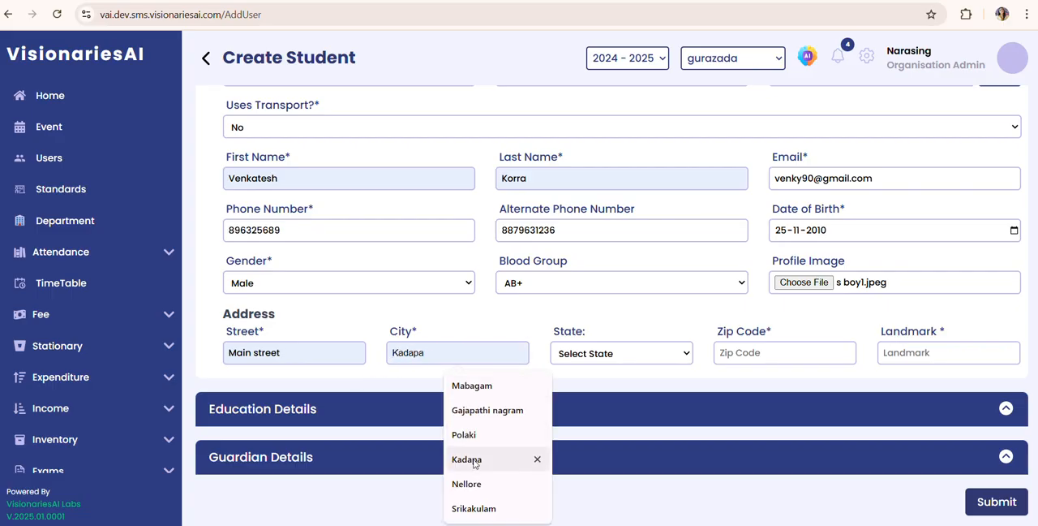
pyautogui.click(475, 508)
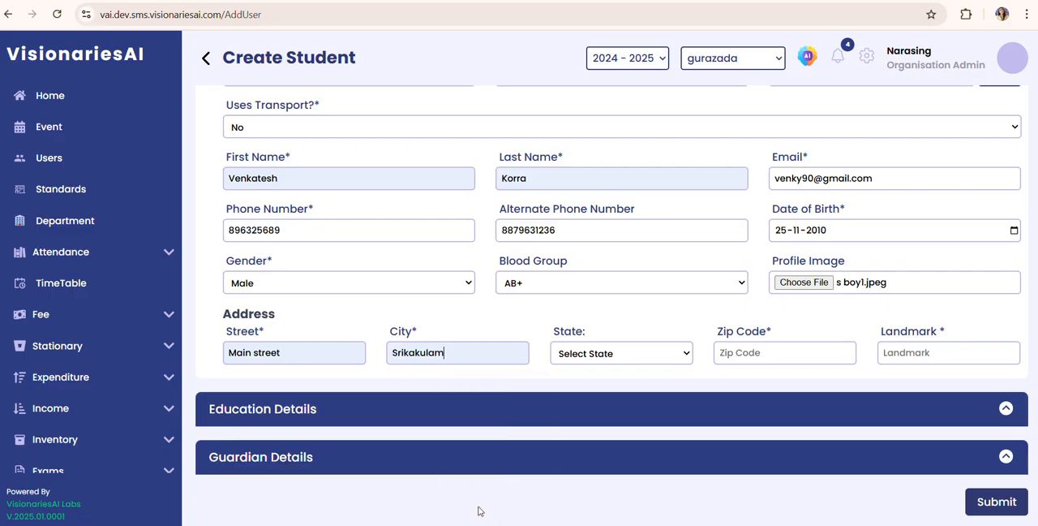
pyautogui.click(610, 357)
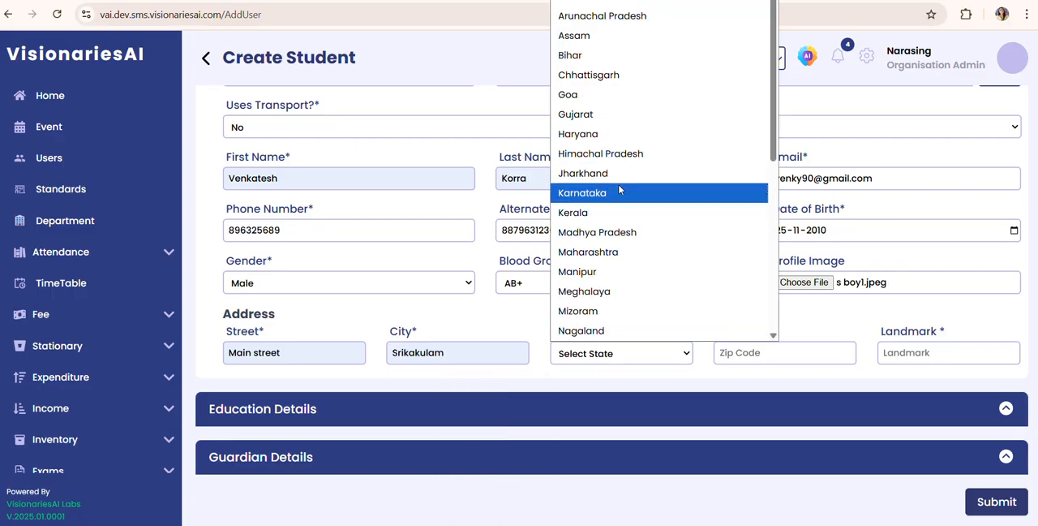
pyautogui.click(644, 2)
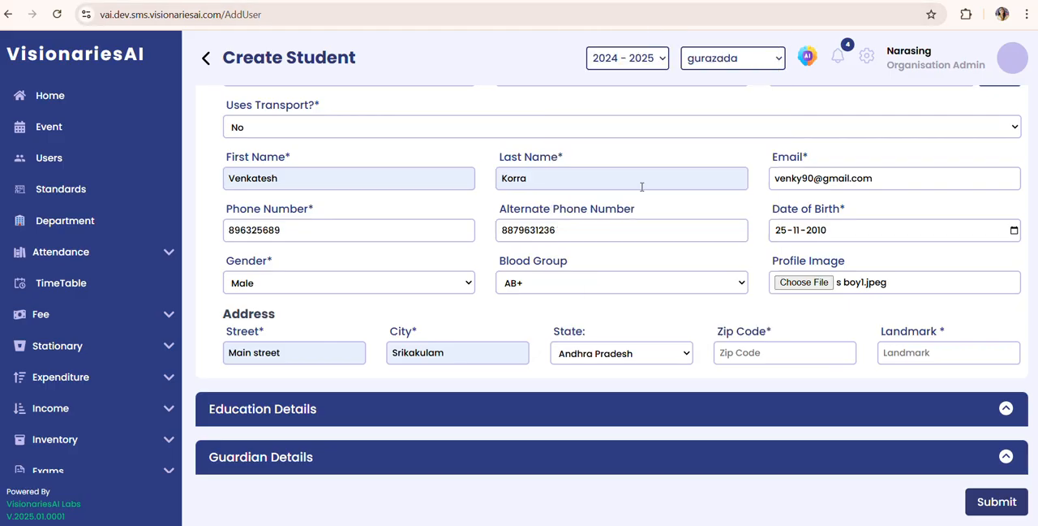
# Step: Enter the zip code and landmark of the student's address
pyautogui.click(739, 346)
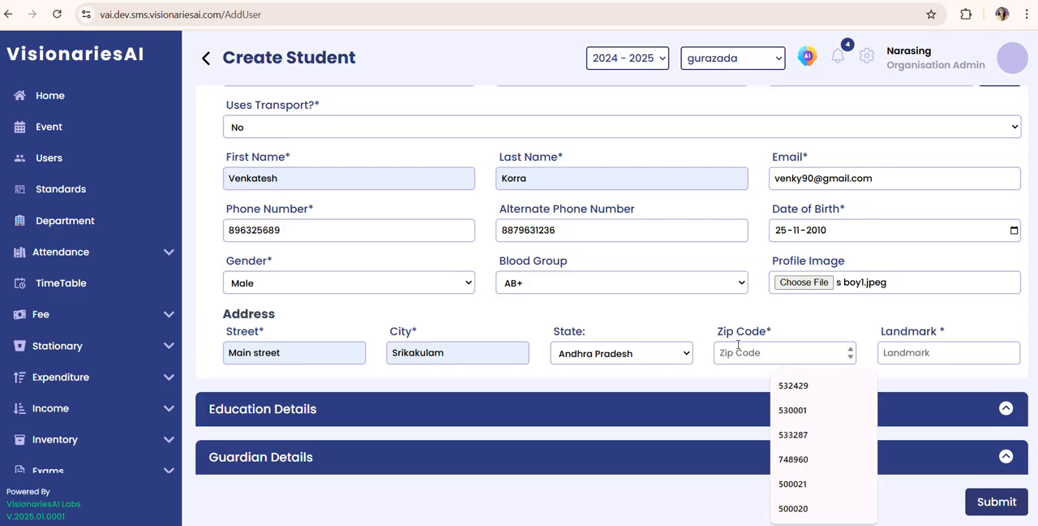
pyautogui.write('53200')
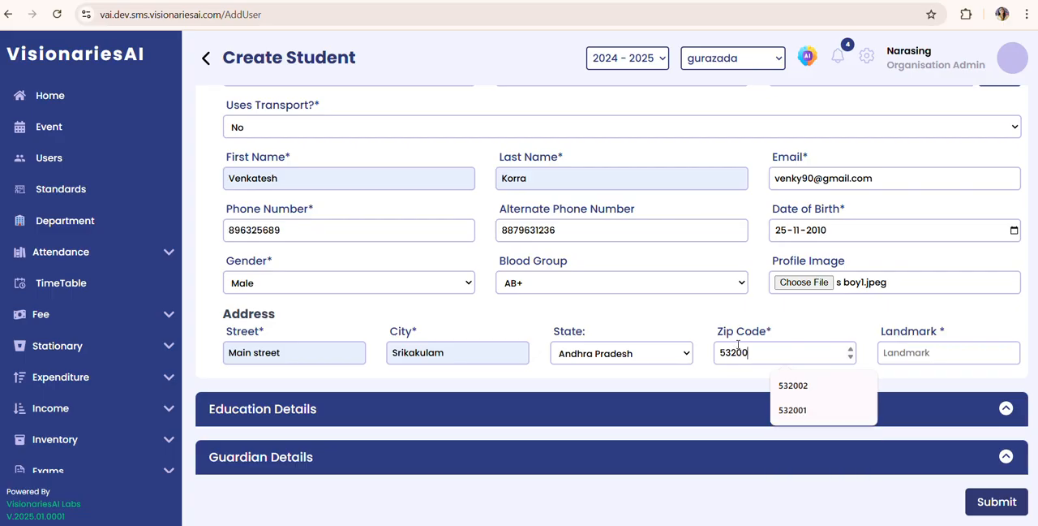
pyautogui.write('2')
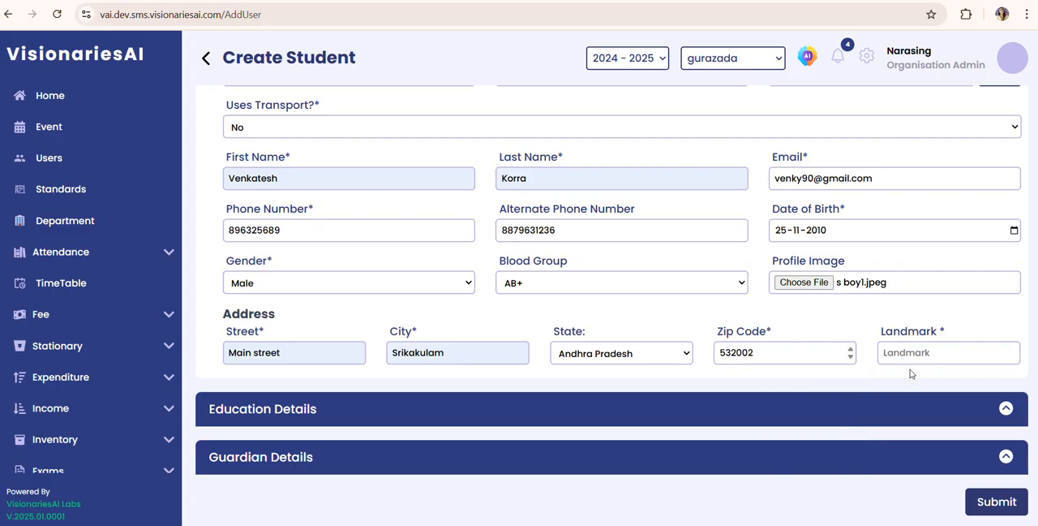
pyautogui.click(904, 355)
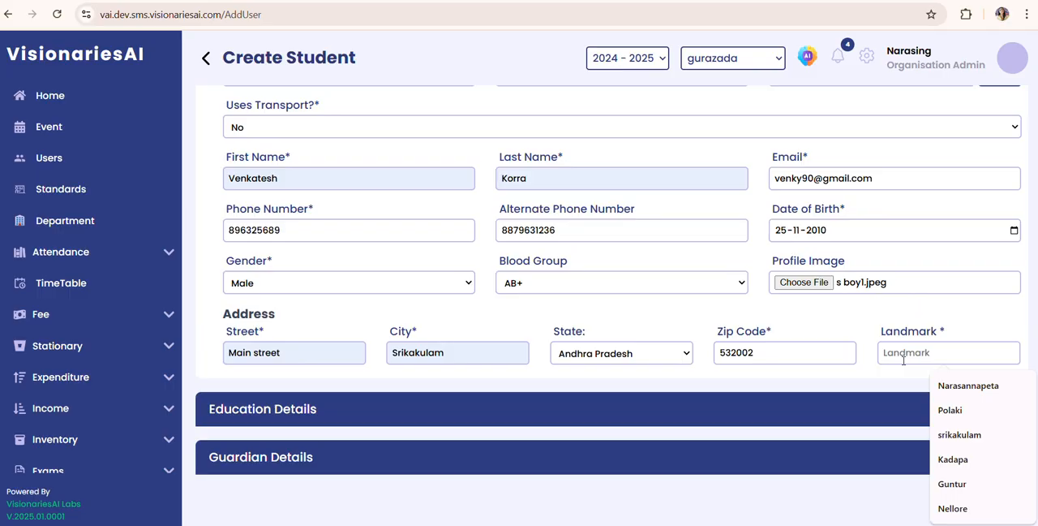
pyautogui.write('Srikakulam')
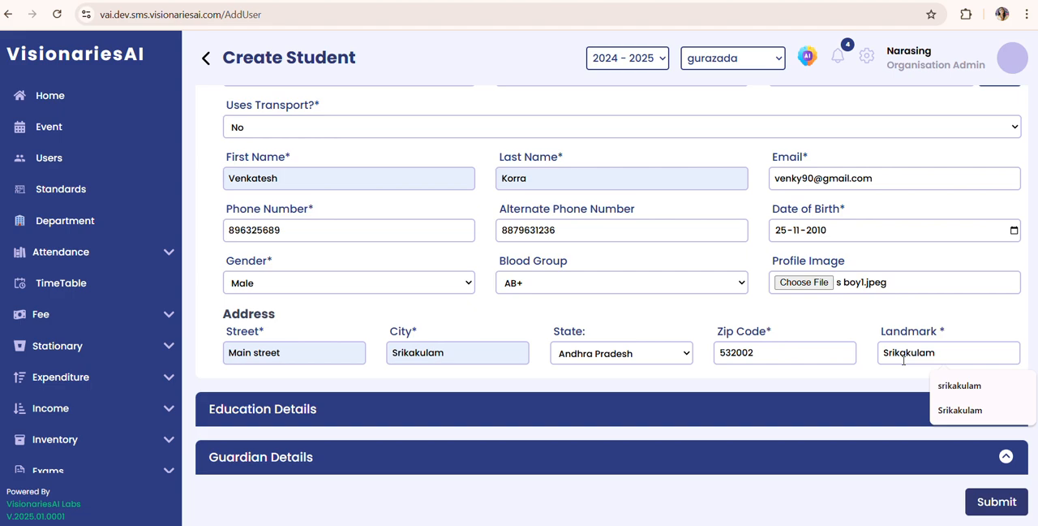
pyautogui.click(841, 358)
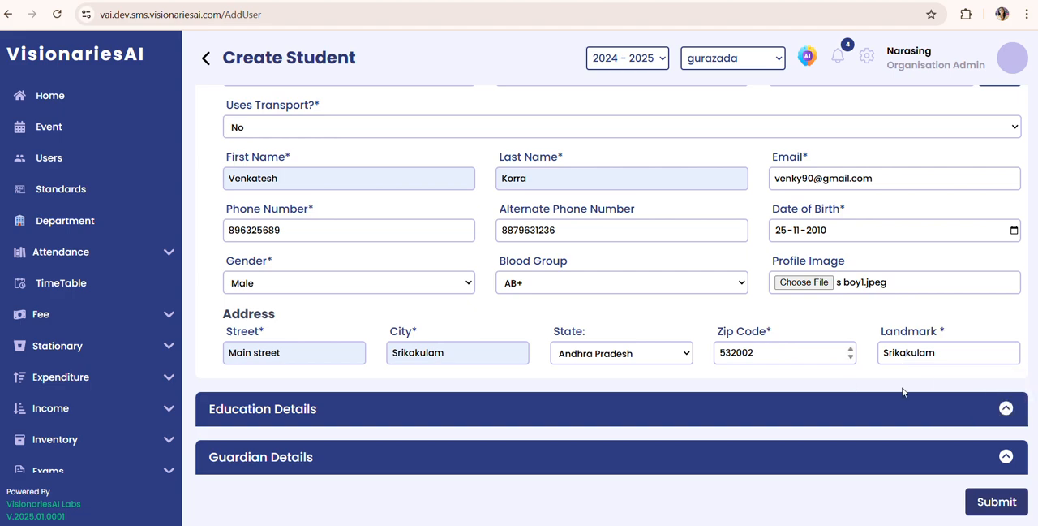
# Step: Expand the Education Details section and delete its blank education entry
pyautogui.click(1007, 408)
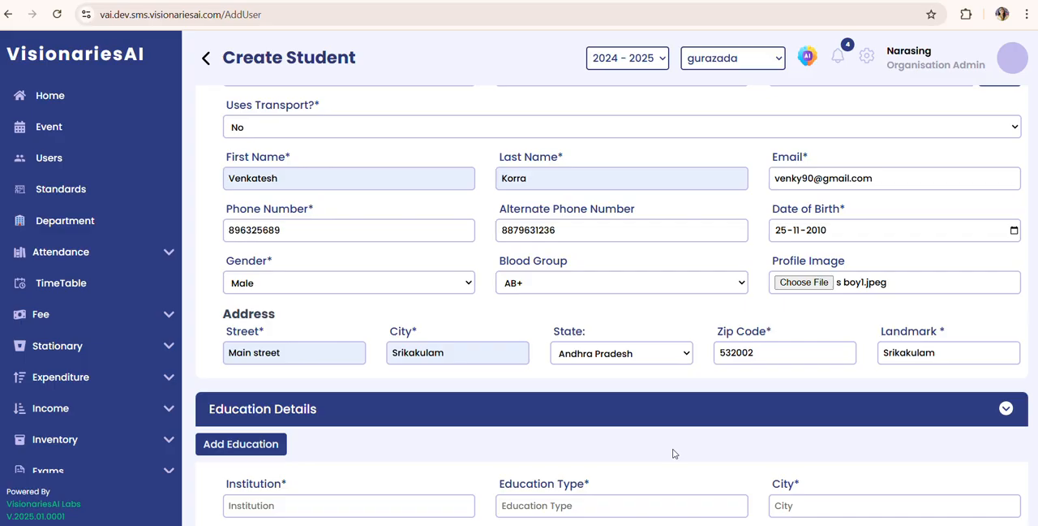
pyautogui.scroll(-1, 675, 453)
pyautogui.scroll(-3, 672, 454)
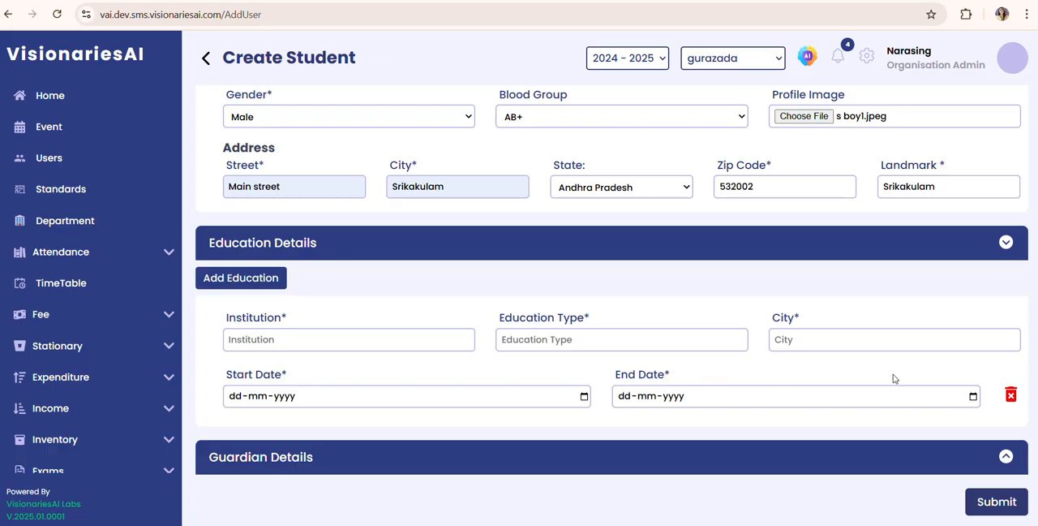
pyautogui.click(1010, 395)
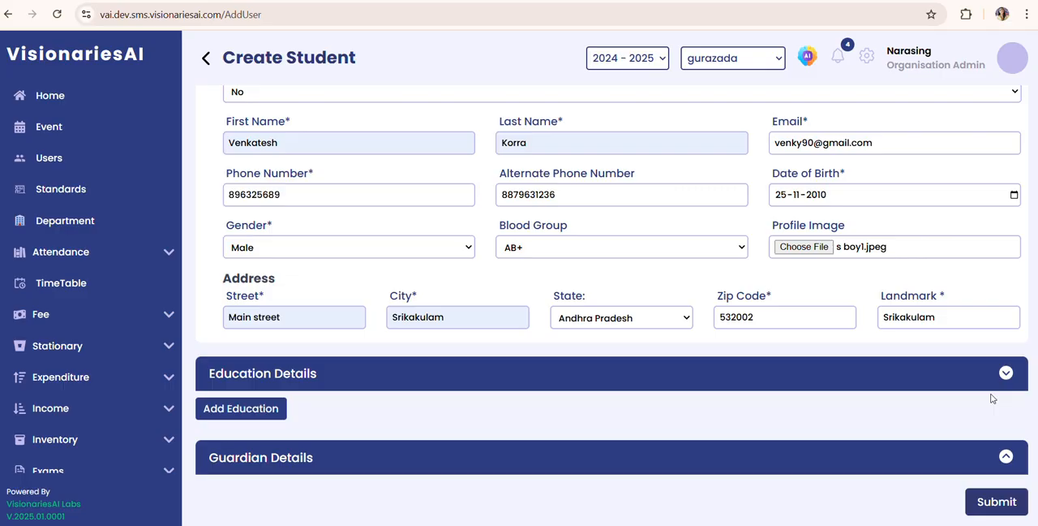
# Step: Add a new education entry with "Siri public school" as the institution
pyautogui.click(256, 409)
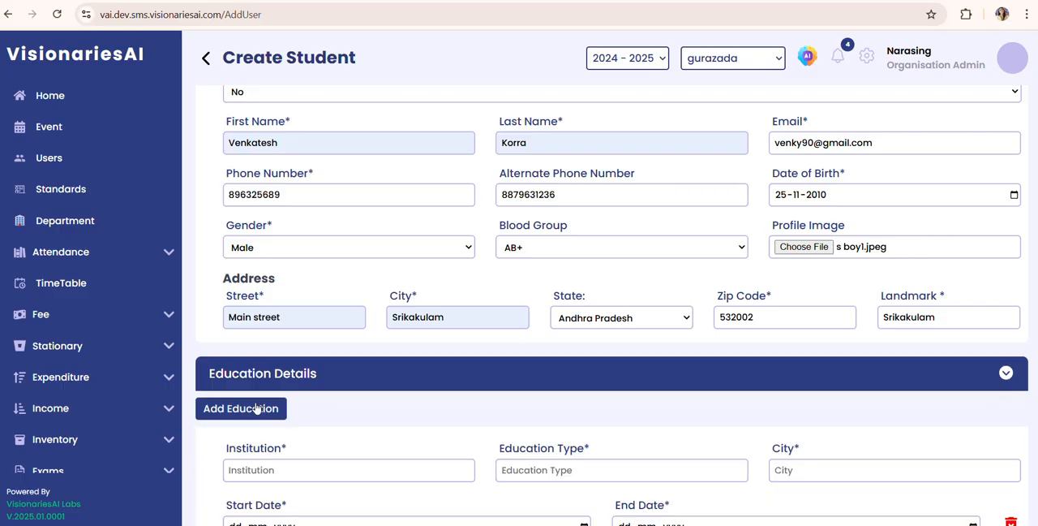
pyautogui.click(286, 468)
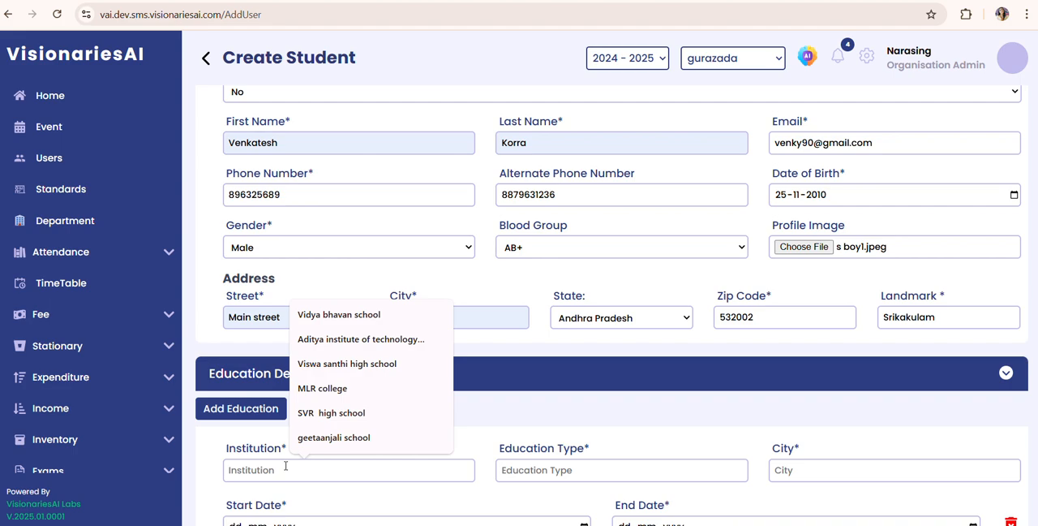
pyautogui.write('Sir')
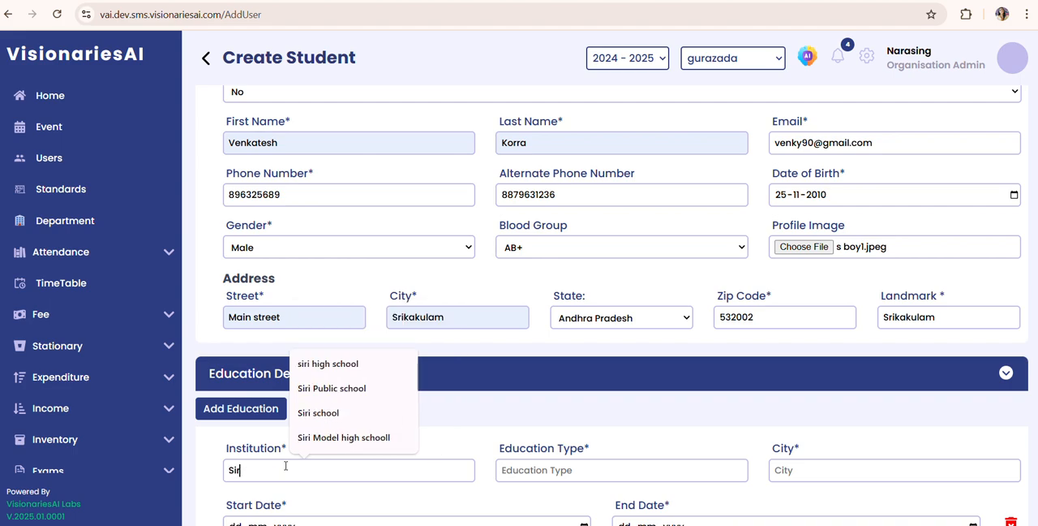
pyautogui.write('i publ')
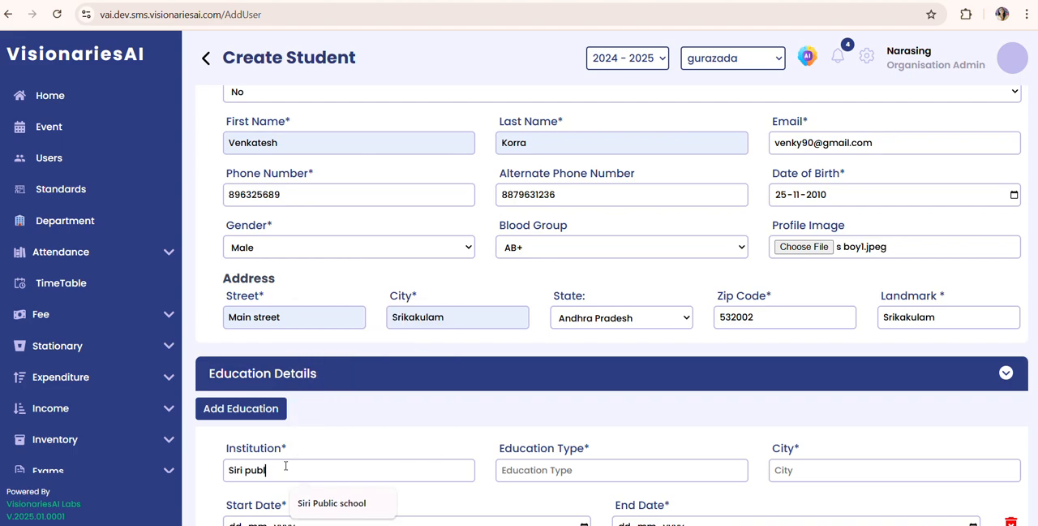
pyautogui.write('ic school')
# Step: Enter UkG as the education type and Srikakulam as the institution's city
pyautogui.click(540, 471)
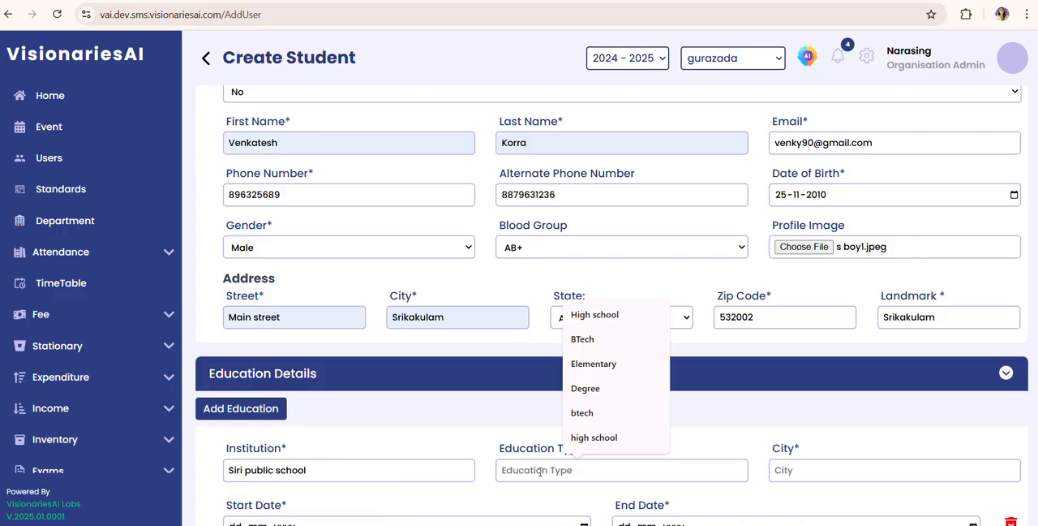
pyautogui.write('Uk')
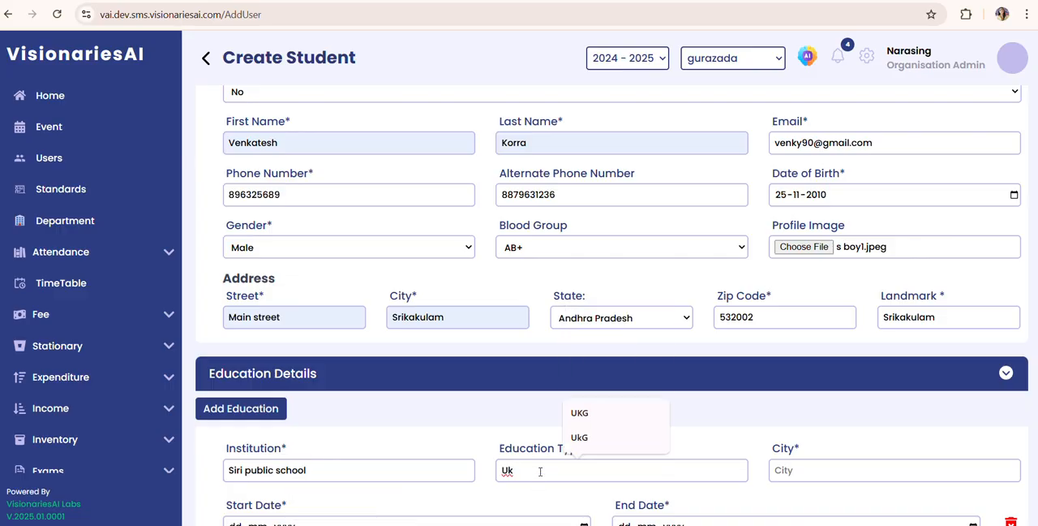
pyautogui.write('G')
pyautogui.click(797, 474)
pyautogui.write('Srikakulam')
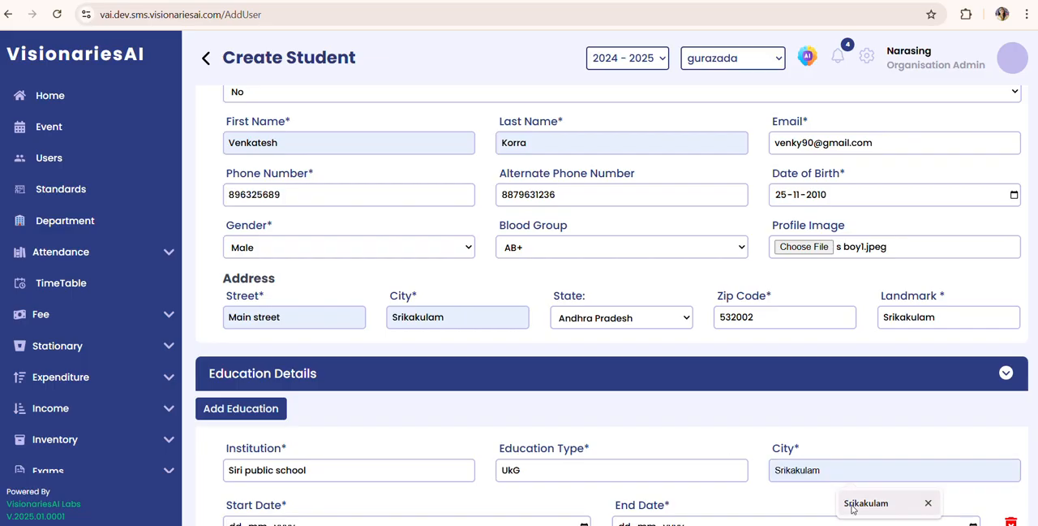
pyautogui.click(852, 509)
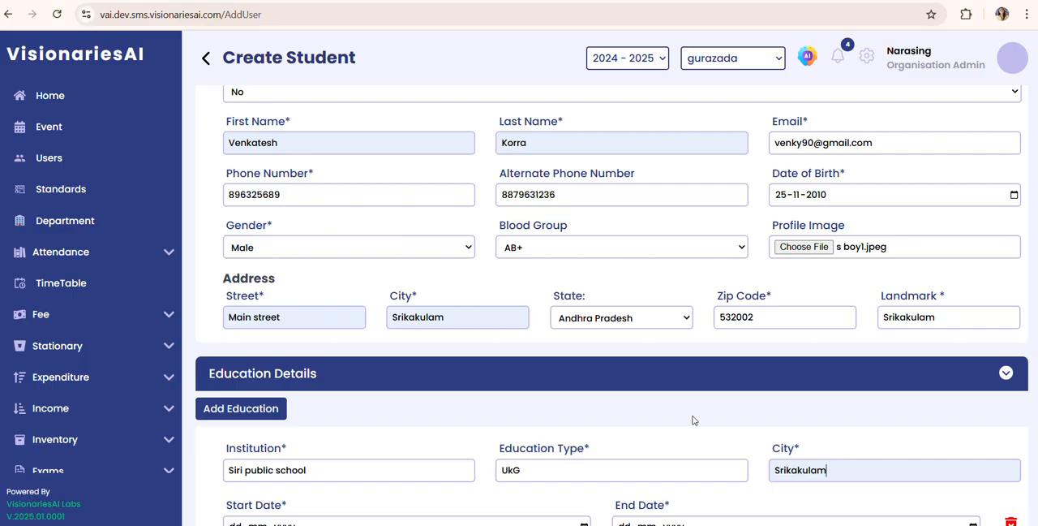
# Step: Set the education entry's start date to 25-03-2023 in the calendar
pyautogui.scroll(-2, 692, 419)
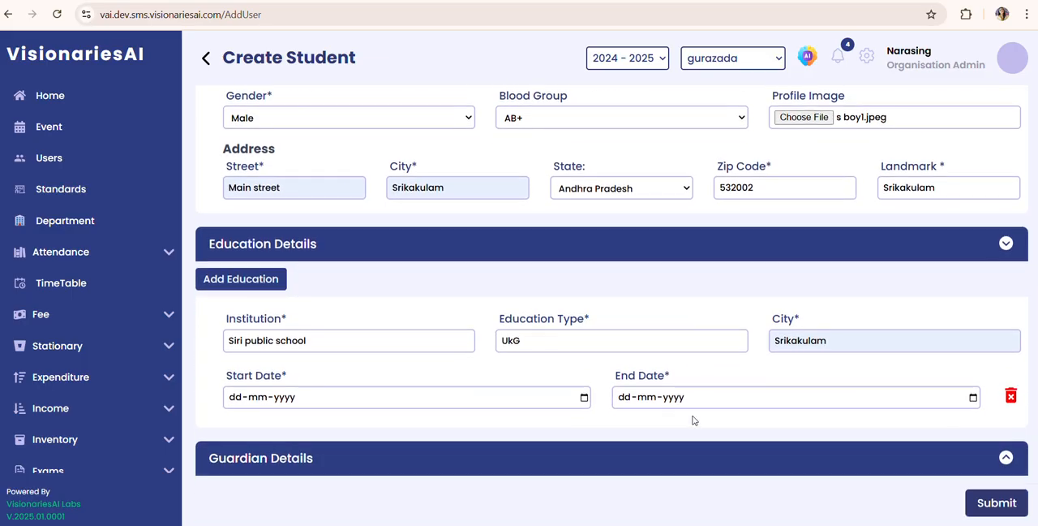
pyautogui.click(584, 396)
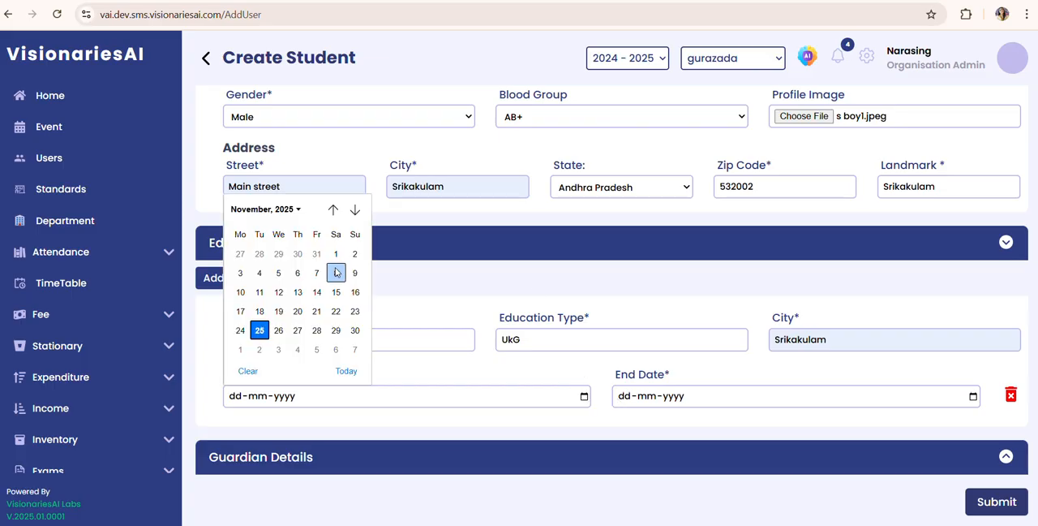
pyautogui.click(294, 214)
pyautogui.press('Up')
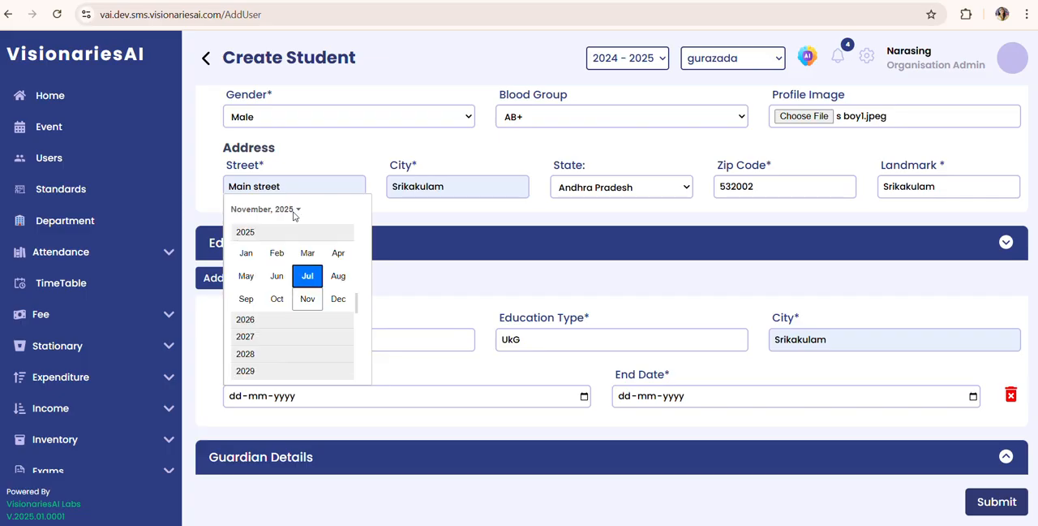
pyautogui.press('Up')
pyautogui.press('Up')
pyautogui.press('Up')
pyautogui.press('Up')
pyautogui.press('Up')
pyautogui.press('Up')
pyautogui.press('Up')
pyautogui.press('Up')
pyautogui.press('Up')
pyautogui.press('Down')
pyautogui.press('Down')
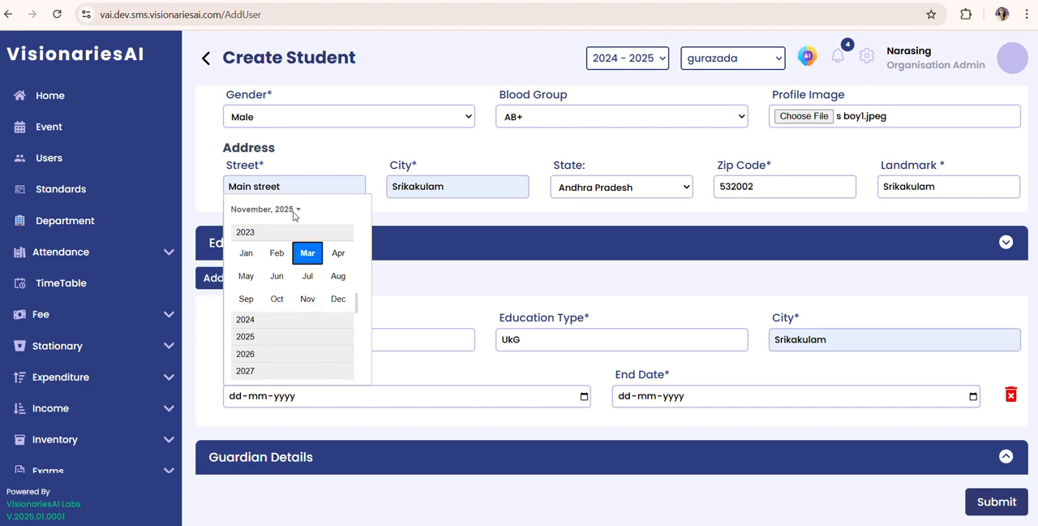
pyautogui.press('Return')
pyautogui.press('Return')
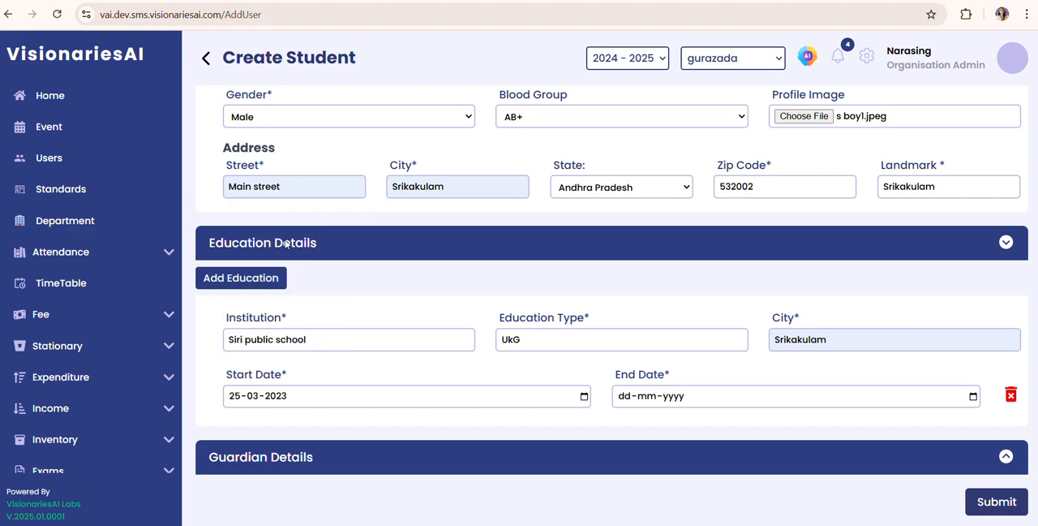
# Step: Change the education entry's start date to 25-06-2024 and set its end date to 25-06-2025
pyautogui.click(253, 399)
pyautogui.write('06-2024')
pyautogui.click(626, 401)
pyautogui.write('25-06-2025')
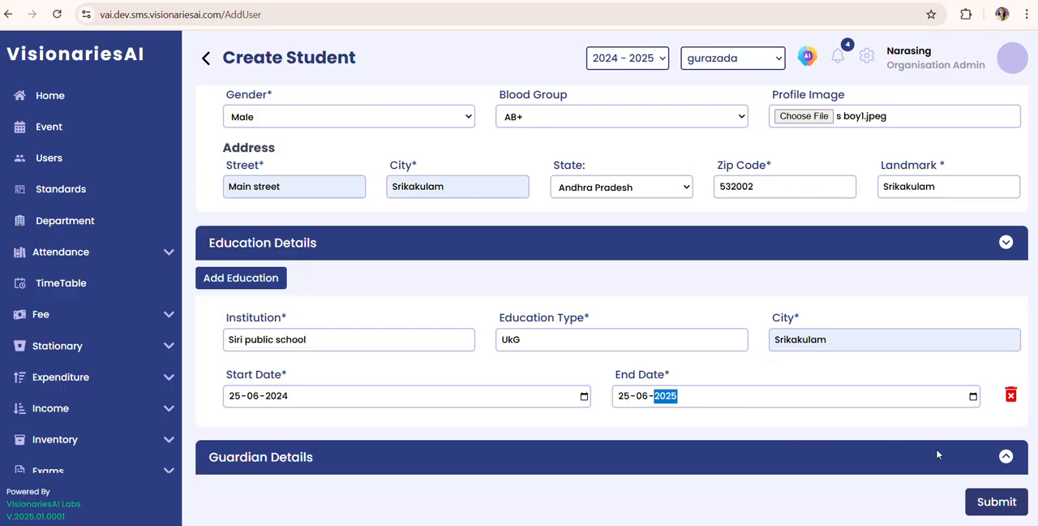
# Step: Expand the Guardian Details section and enter the guardian's first and last name
pyautogui.click(1006, 457)
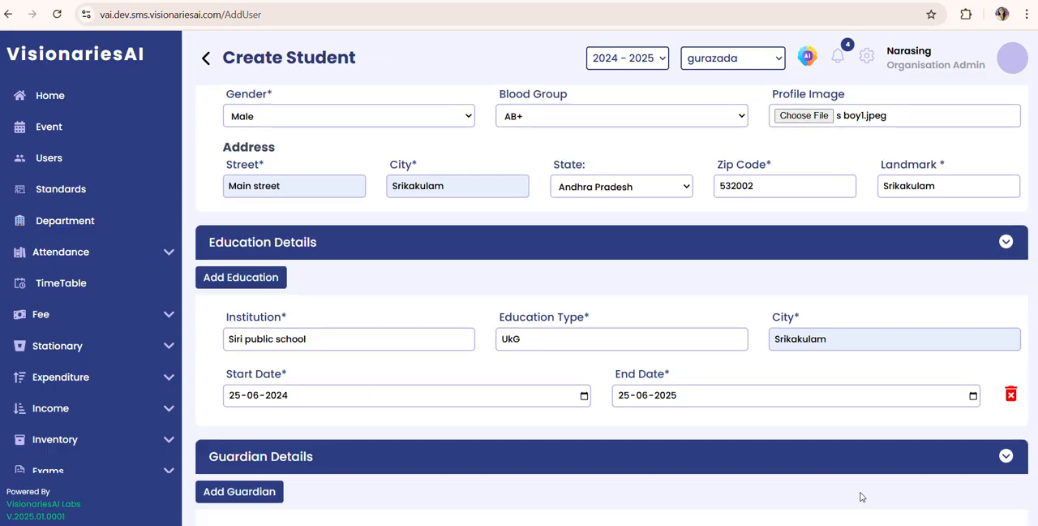
pyautogui.scroll(-2, 863, 496)
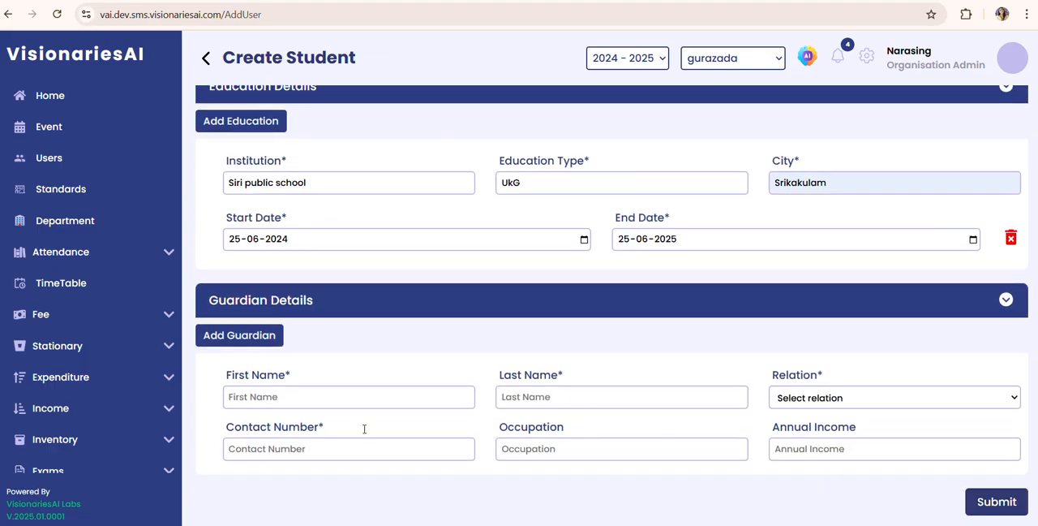
pyautogui.click(322, 442)
pyautogui.click(265, 396)
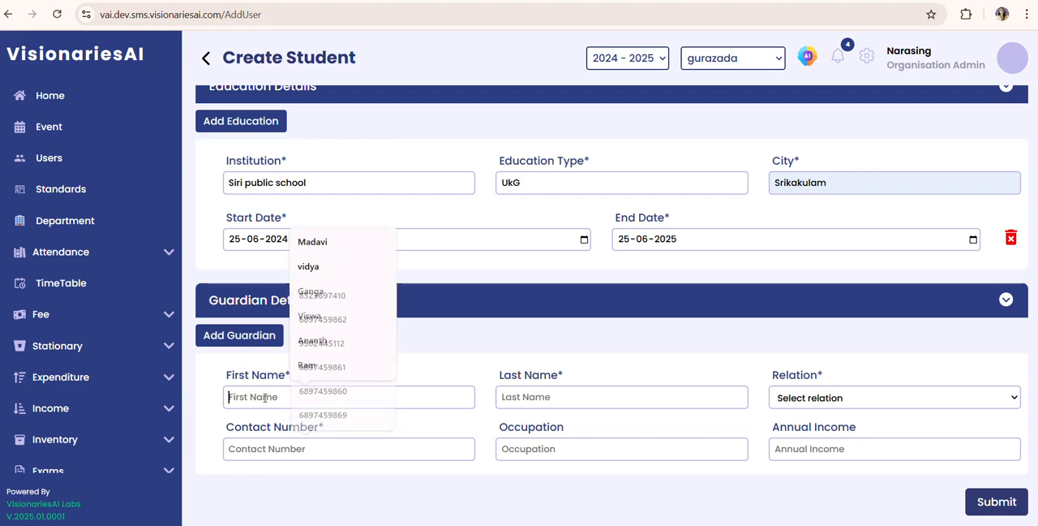
pyautogui.click(341, 340)
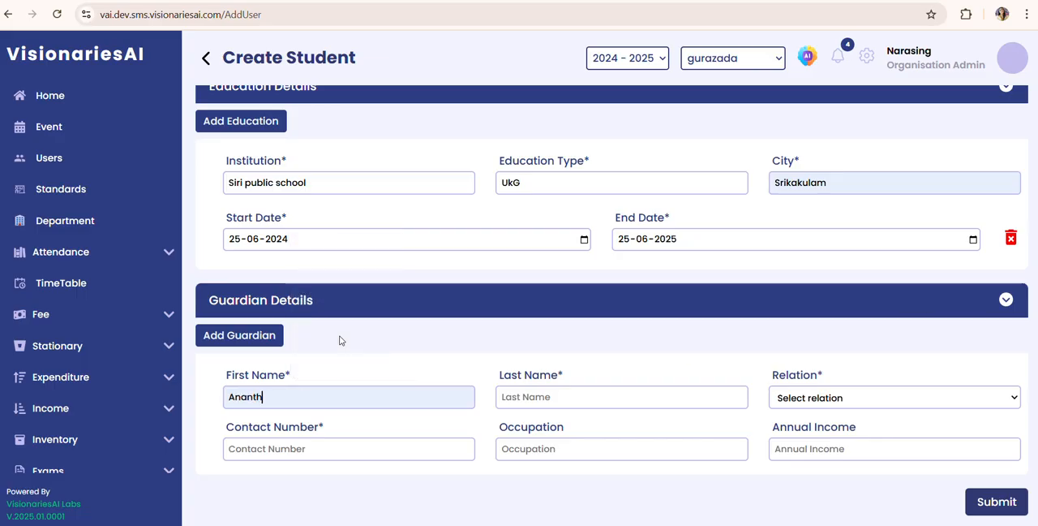
pyautogui.click(529, 402)
pyautogui.write('K')
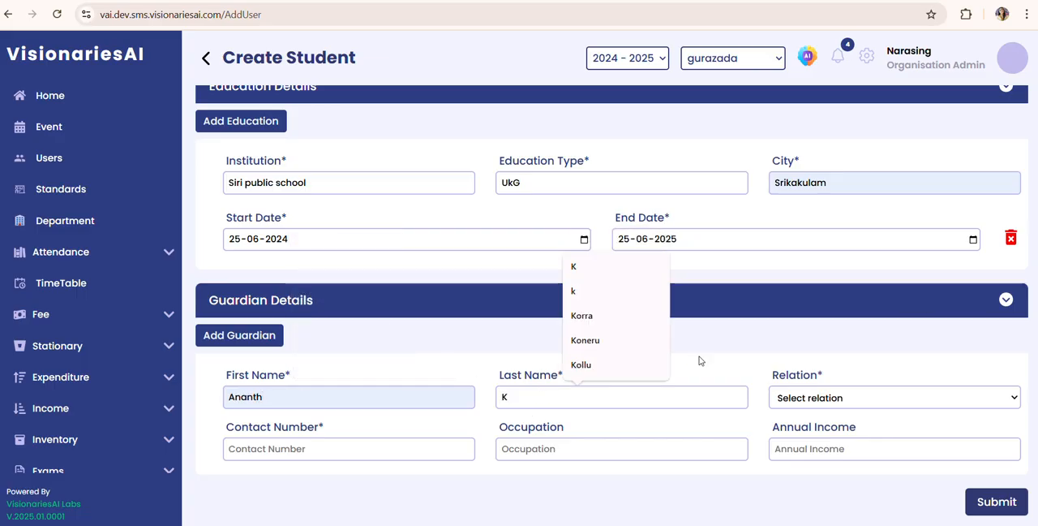
pyautogui.click(605, 315)
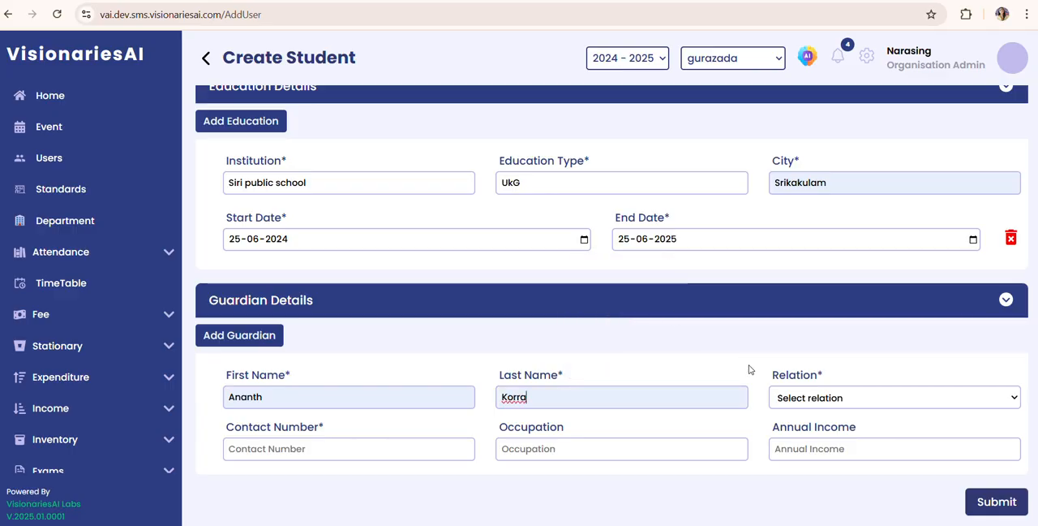
# Step: Set the guardian's relation to Father, fill in the contact number, and enter Actor as occupation and 800000 as annual income
pyautogui.click(793, 401)
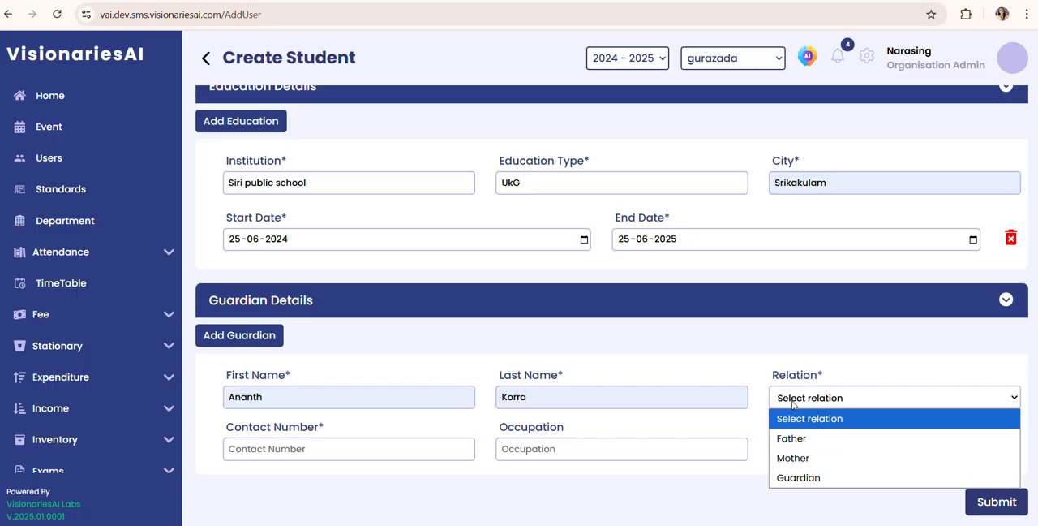
pyautogui.click(798, 438)
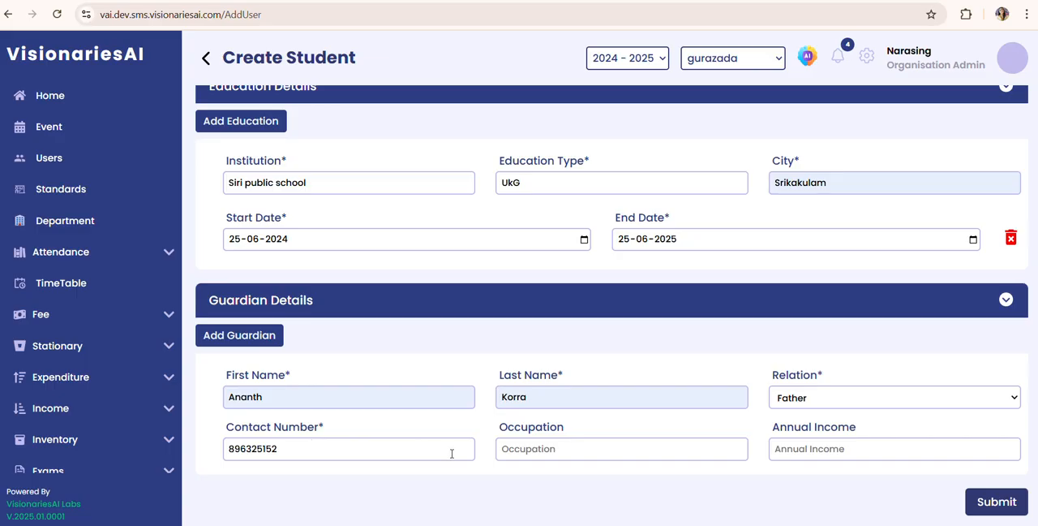
pyautogui.click(564, 448)
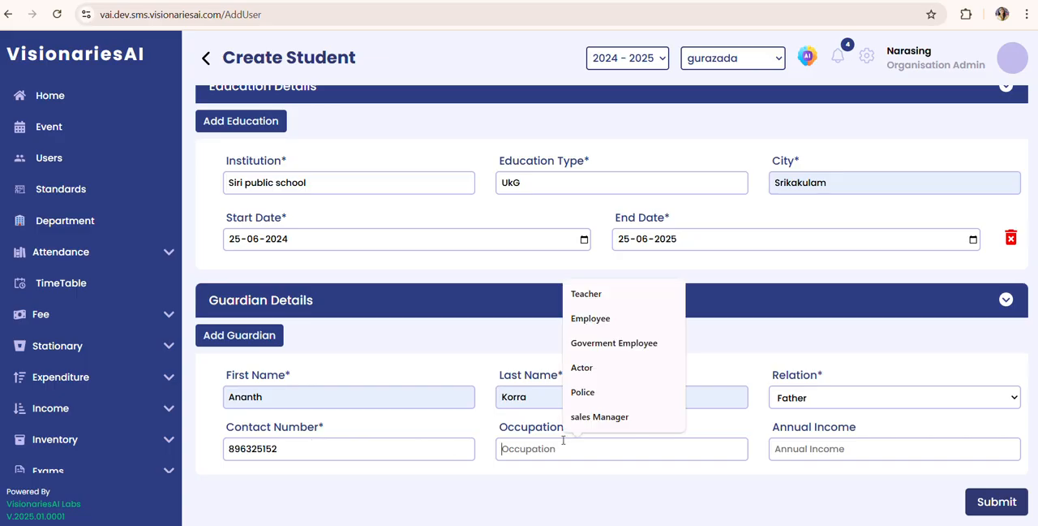
pyautogui.click(584, 375)
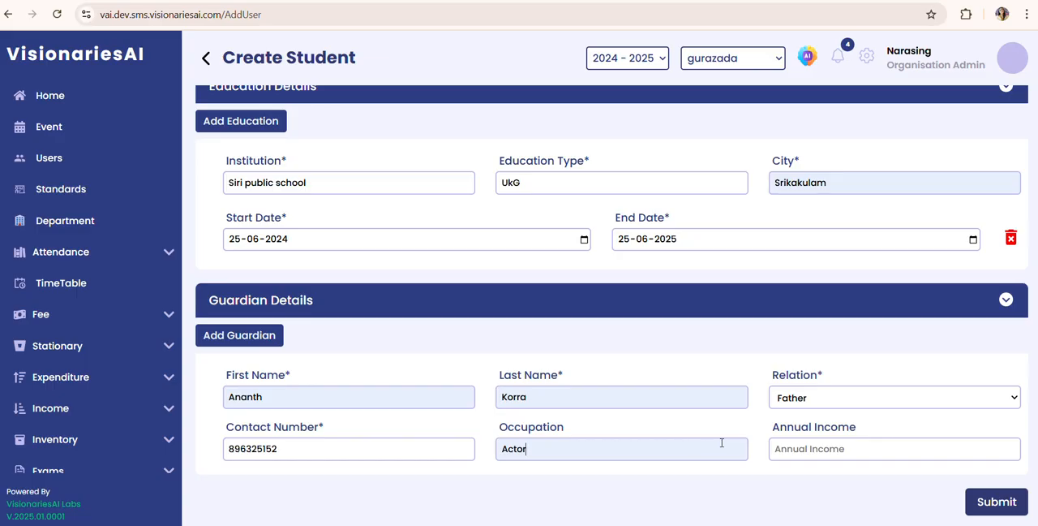
pyautogui.click(799, 449)
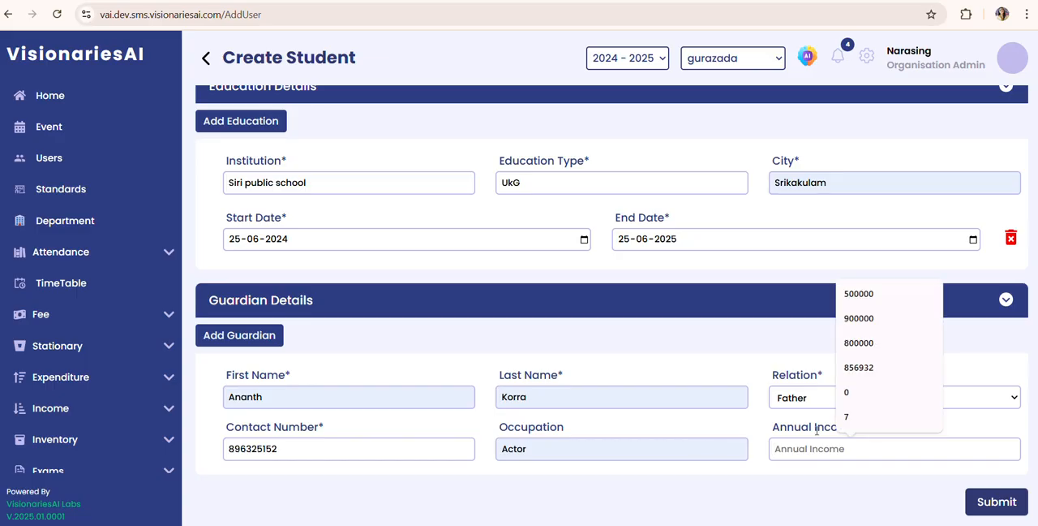
pyautogui.click(884, 343)
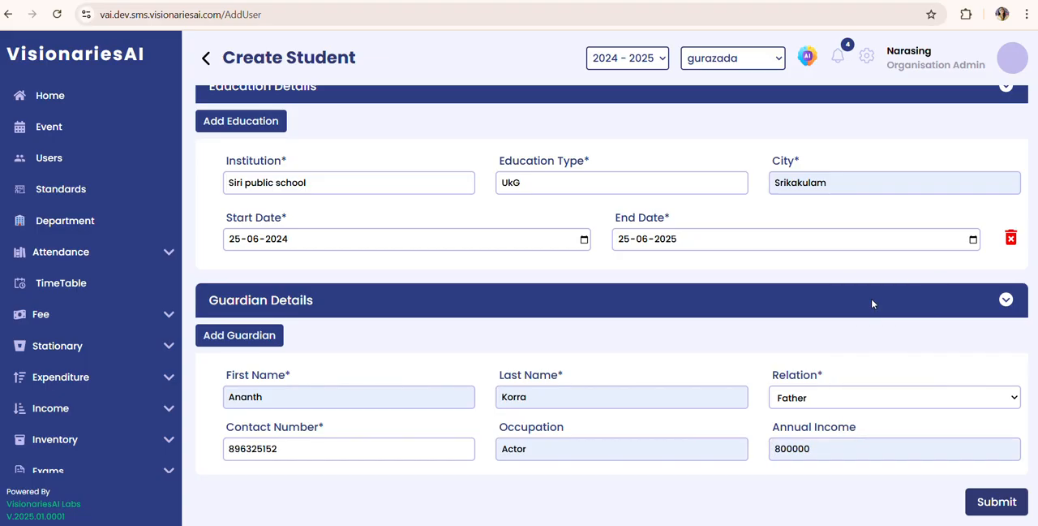
pyautogui.press('Up')
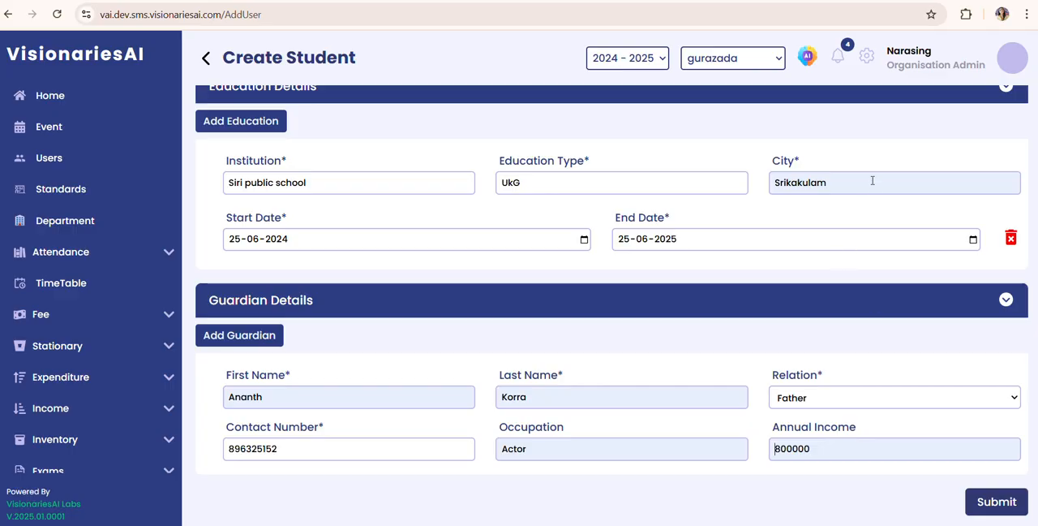
# Step: Try to submit the student form, declining the browser's offer to save the address and dismissing the error dialog
pyautogui.scroll(10, 866, 148)
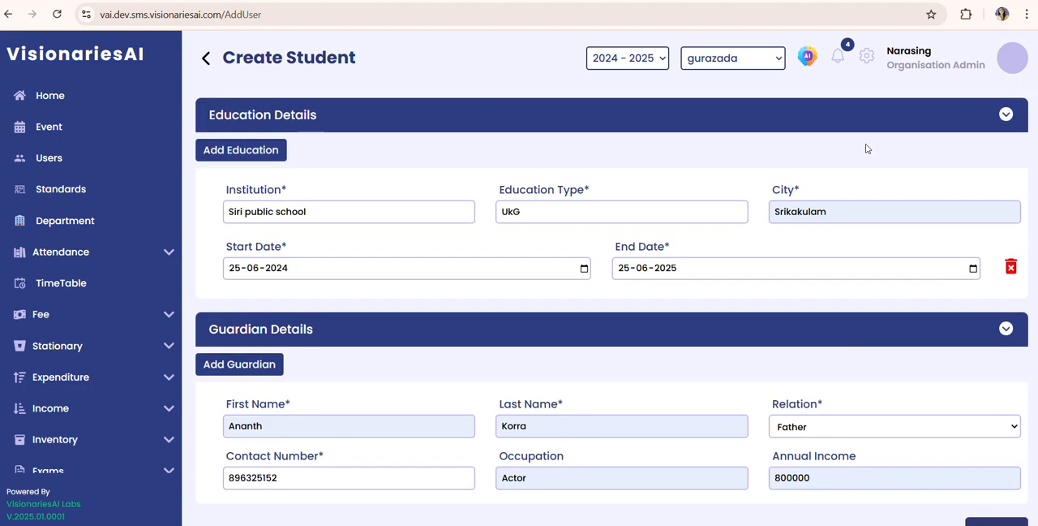
pyautogui.scroll(-6, 866, 148)
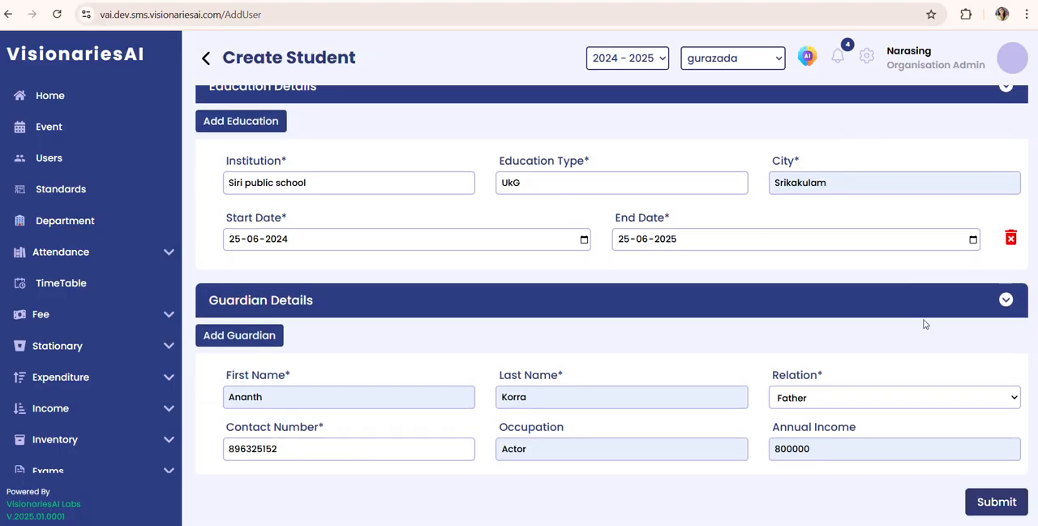
pyautogui.click(998, 502)
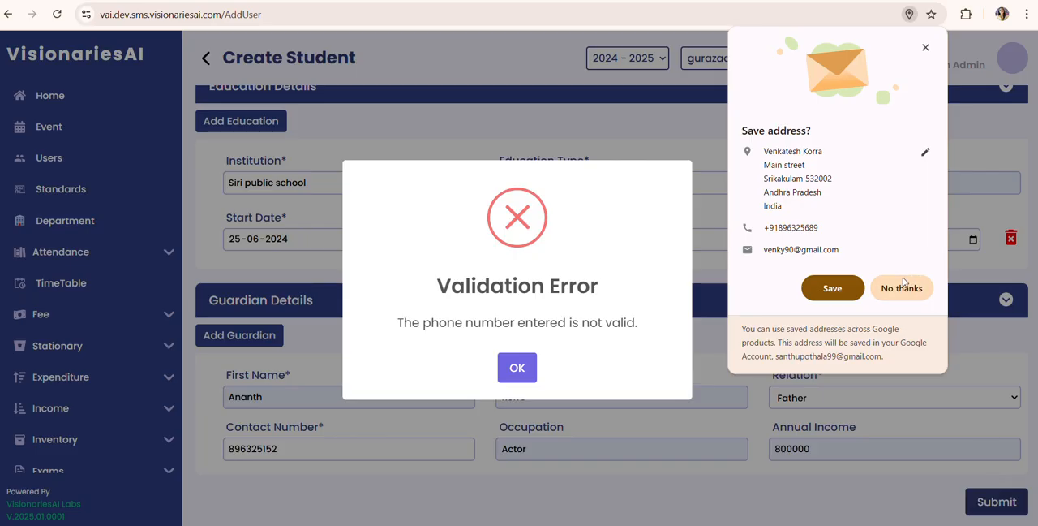
pyautogui.click(902, 285)
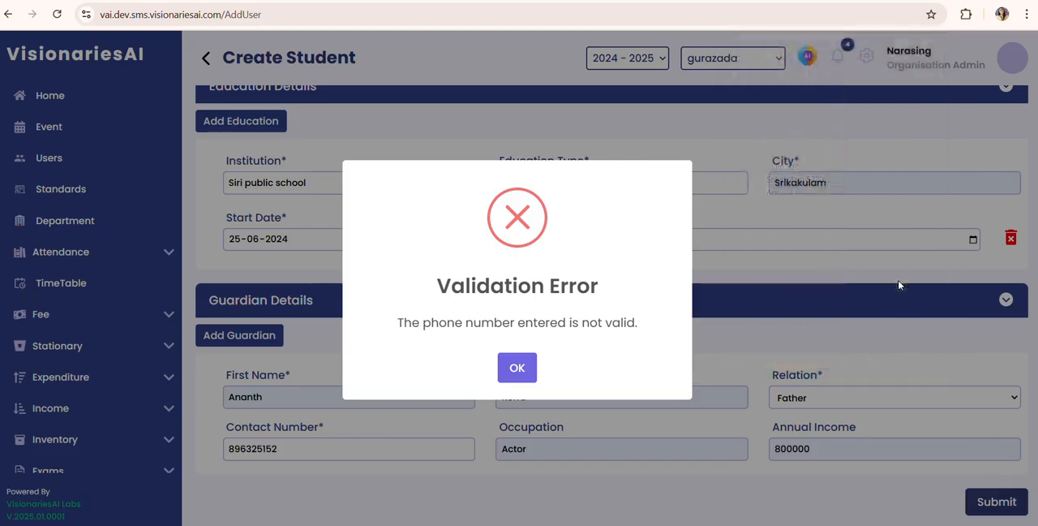
pyautogui.click(517, 369)
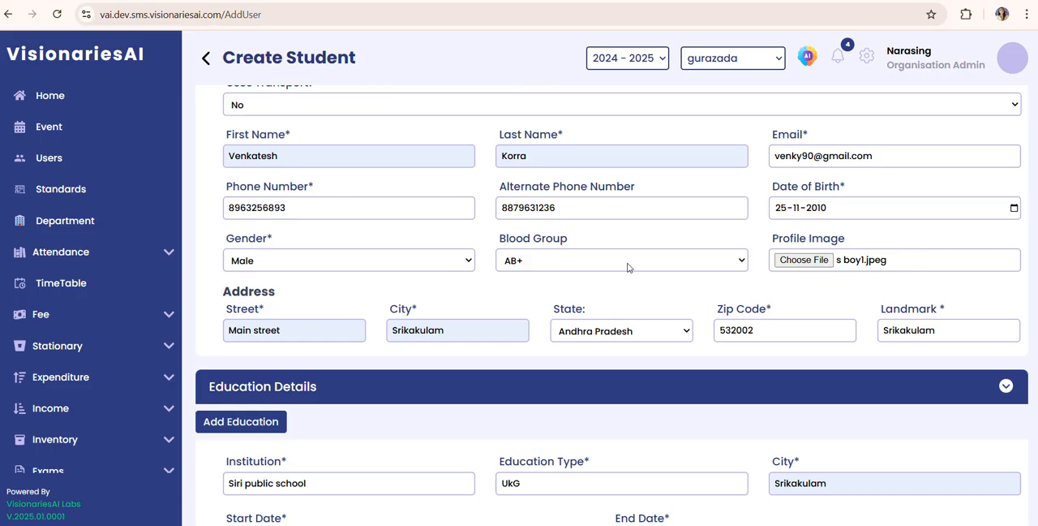
# Step: Try to submit the form again with the corrected student phone number and dismiss the error dialog
pyautogui.scroll(-1, 704, 367)
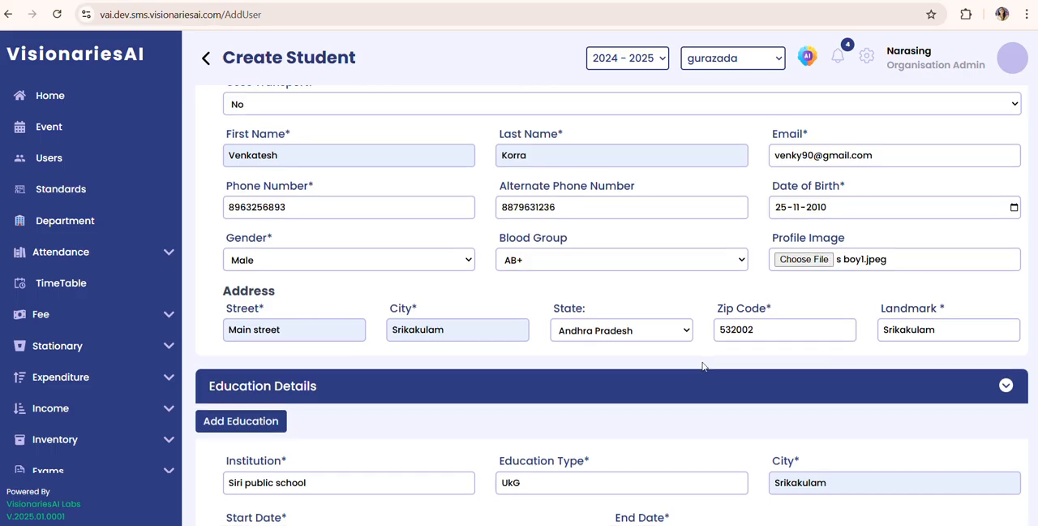
pyautogui.scroll(-4, 704, 366)
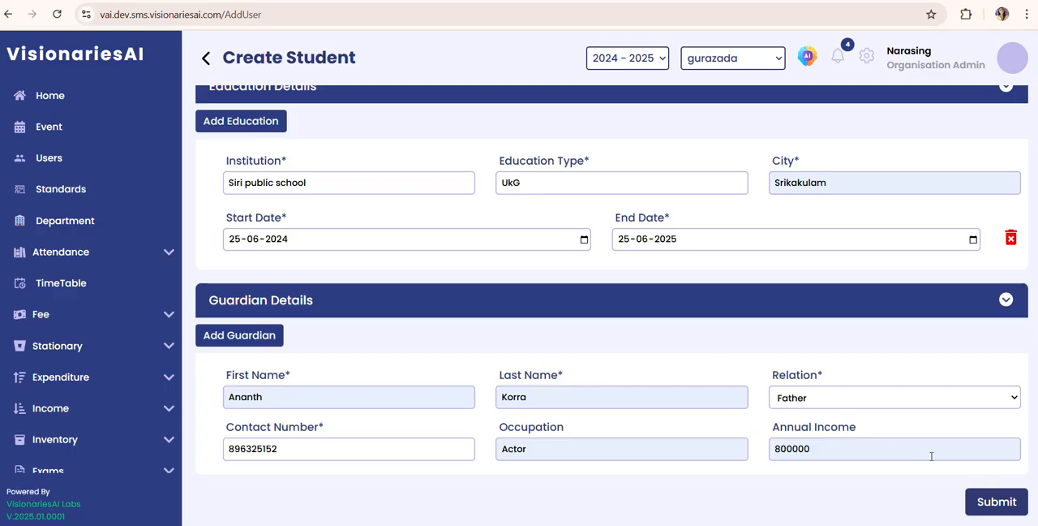
pyautogui.click(994, 503)
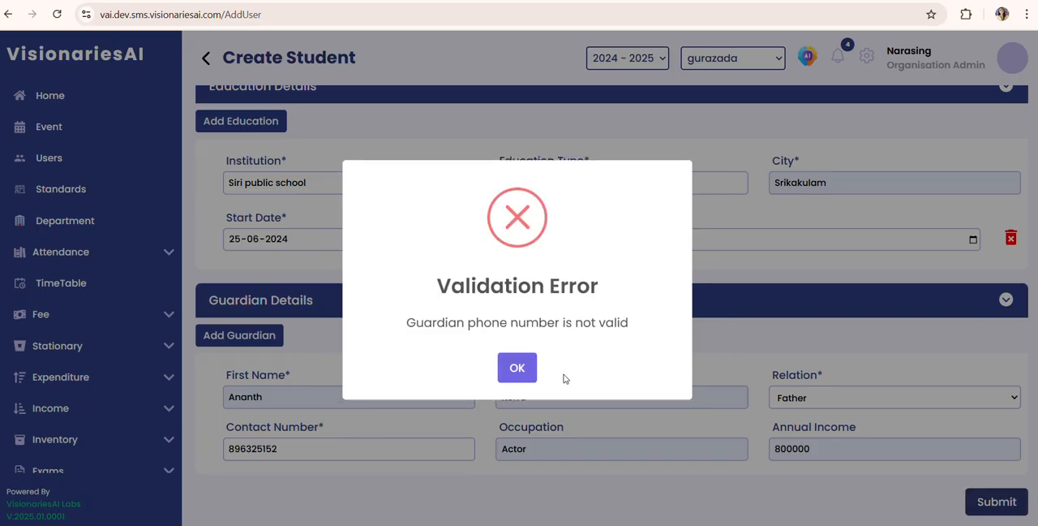
pyautogui.click(514, 372)
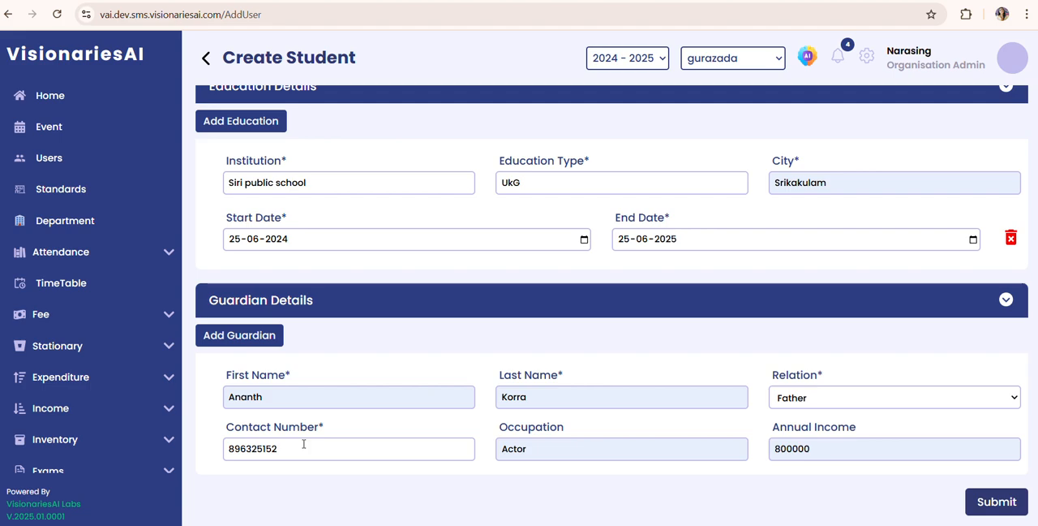
# Step: Add the missing last digit to the guardian's contact number and submit the student form, acknowledging the confirmation
pyautogui.write('3')
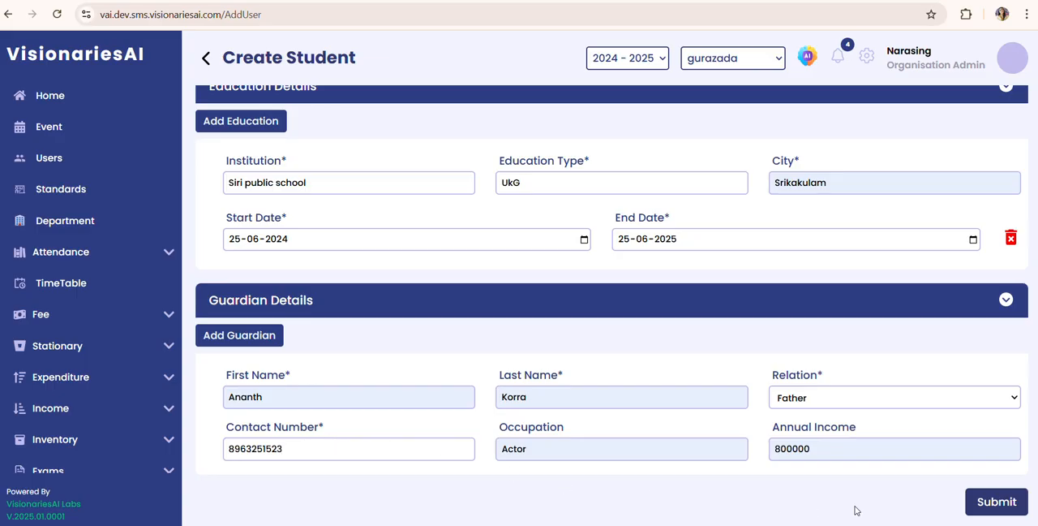
pyautogui.click(988, 504)
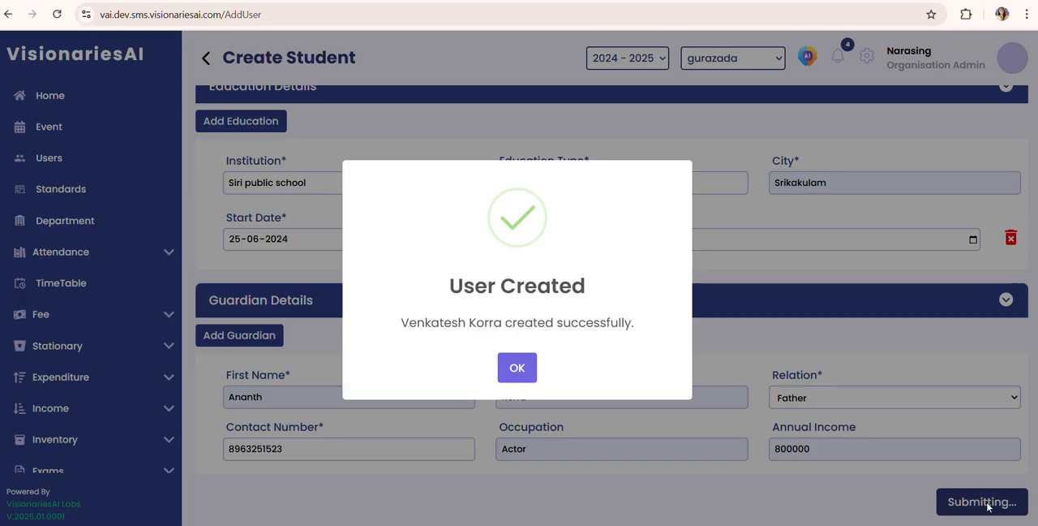
pyautogui.click(526, 370)
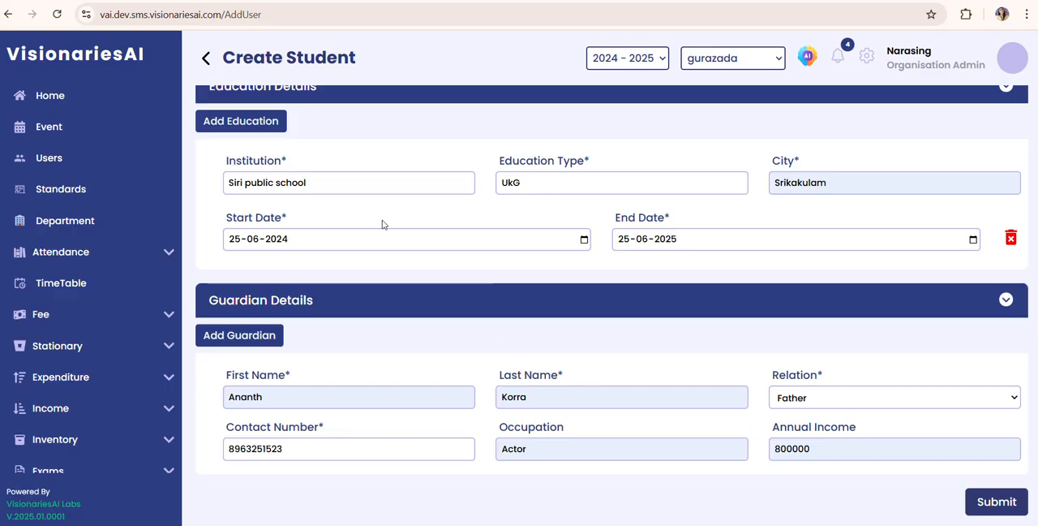
# Step: Return to the Users list, open the new student's details from the name, and go back to the list
pyautogui.click(205, 59)
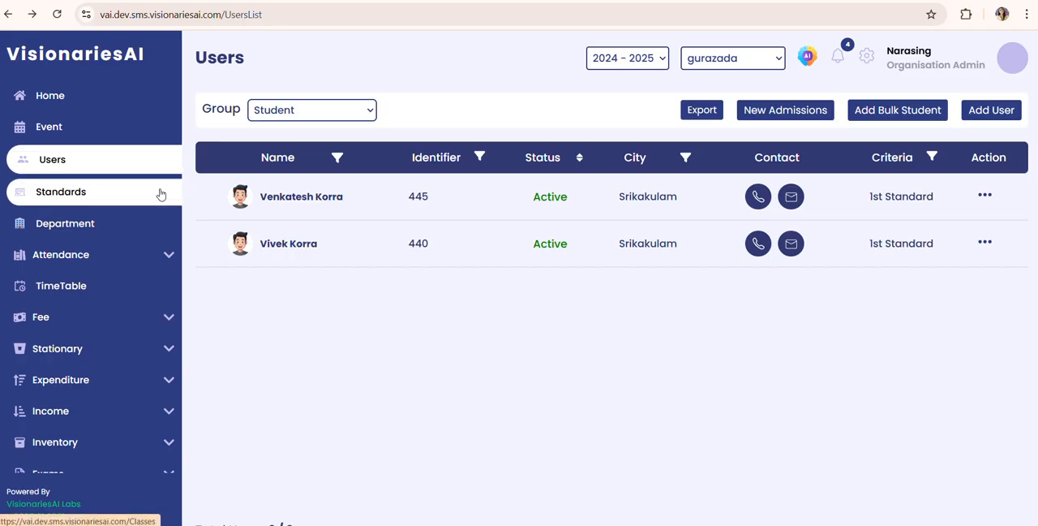
pyautogui.click(288, 196)
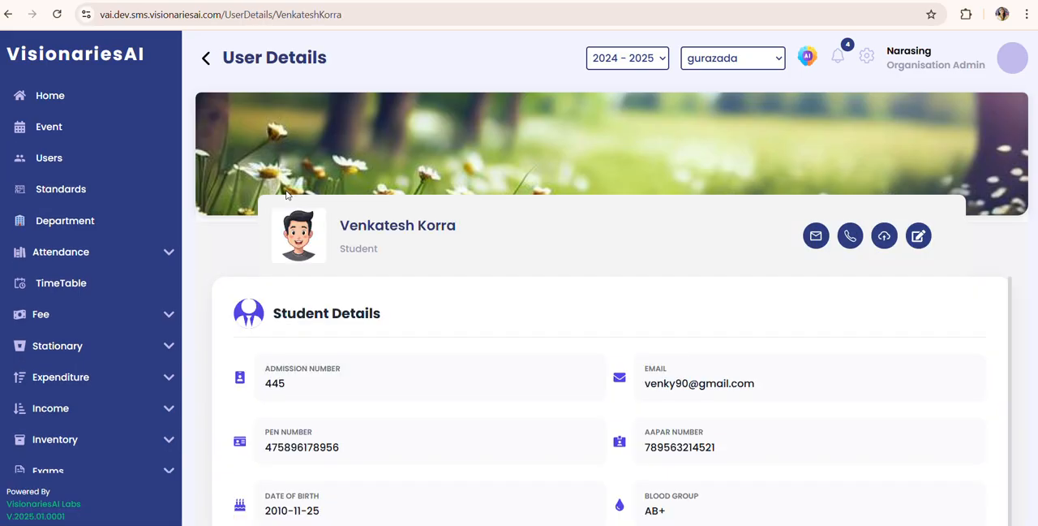
pyautogui.click(208, 59)
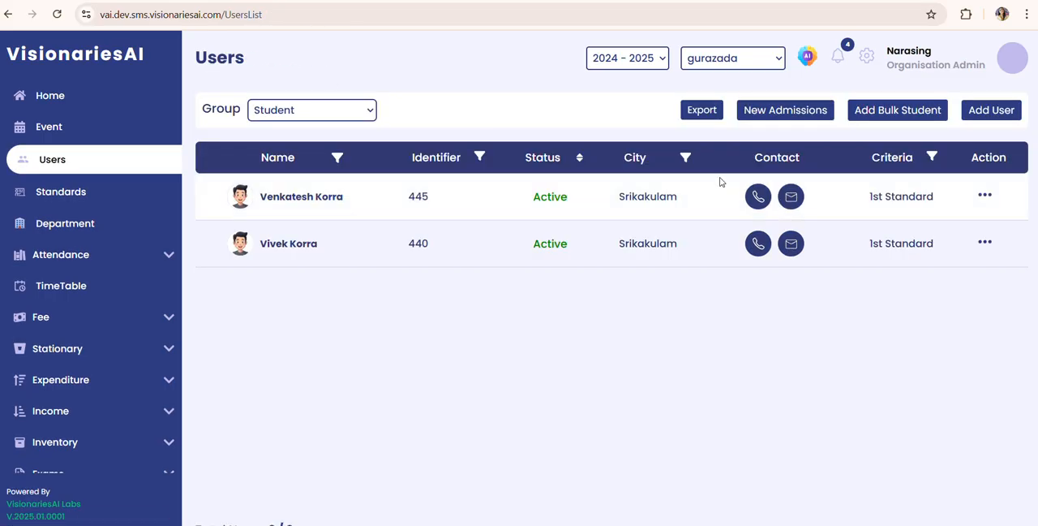
# Step: Open the new student's record with View Detail and review the student details down to the address fields
pyautogui.click(986, 197)
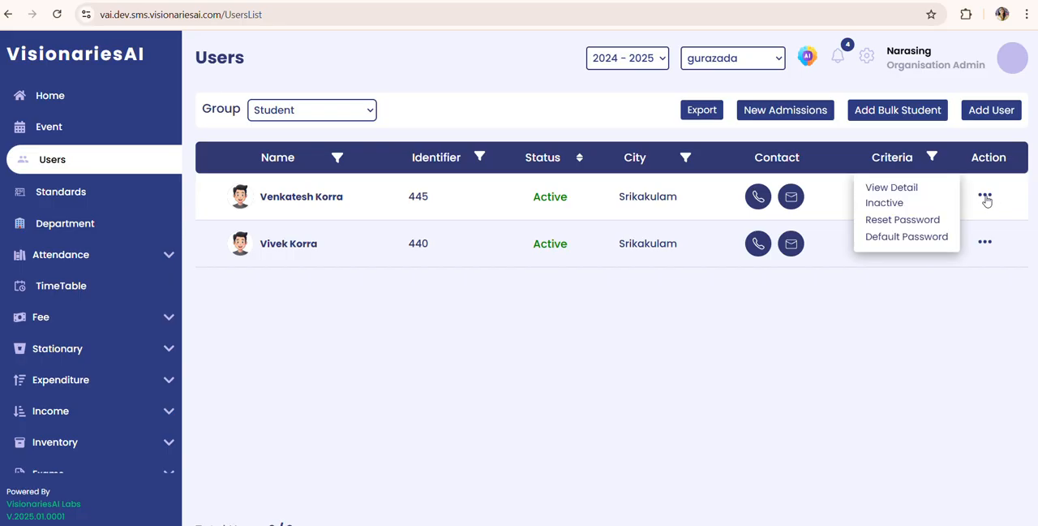
pyautogui.click(909, 193)
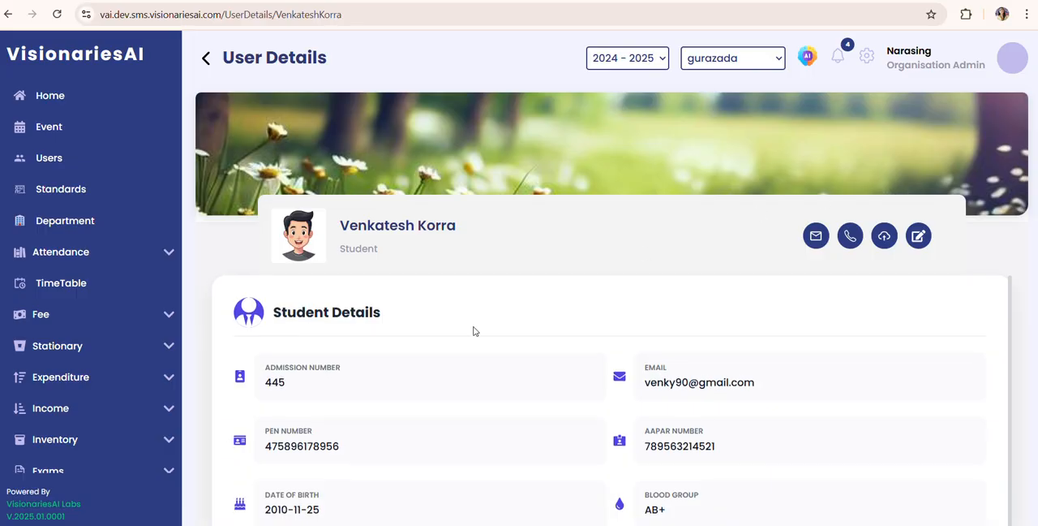
pyautogui.scroll(-1, 396, 366)
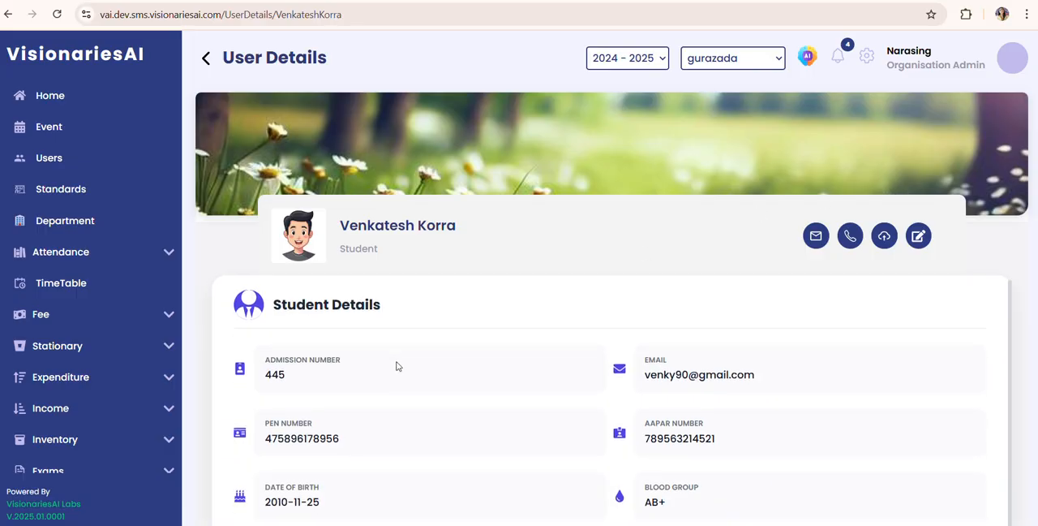
pyautogui.scroll(-1, 396, 366)
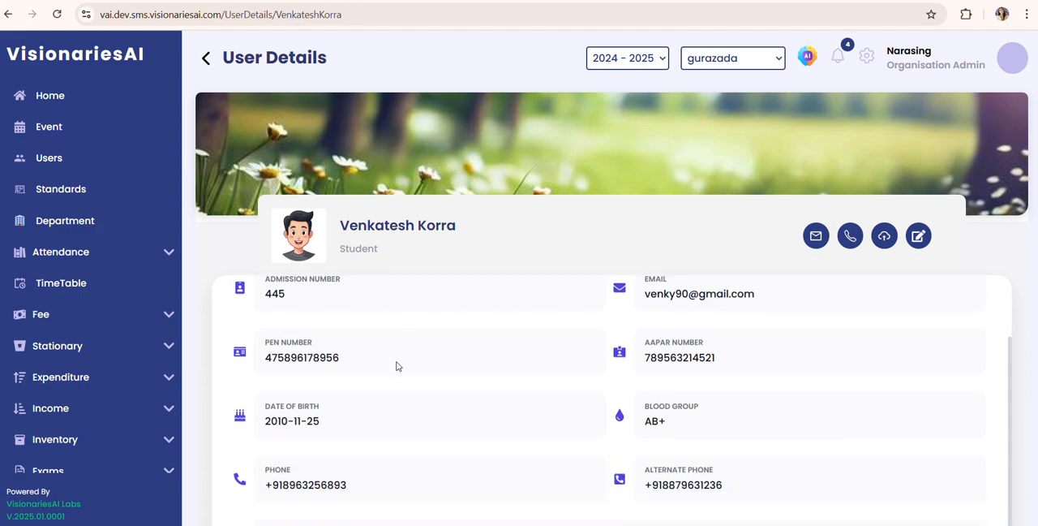
pyautogui.scroll(-1, 397, 365)
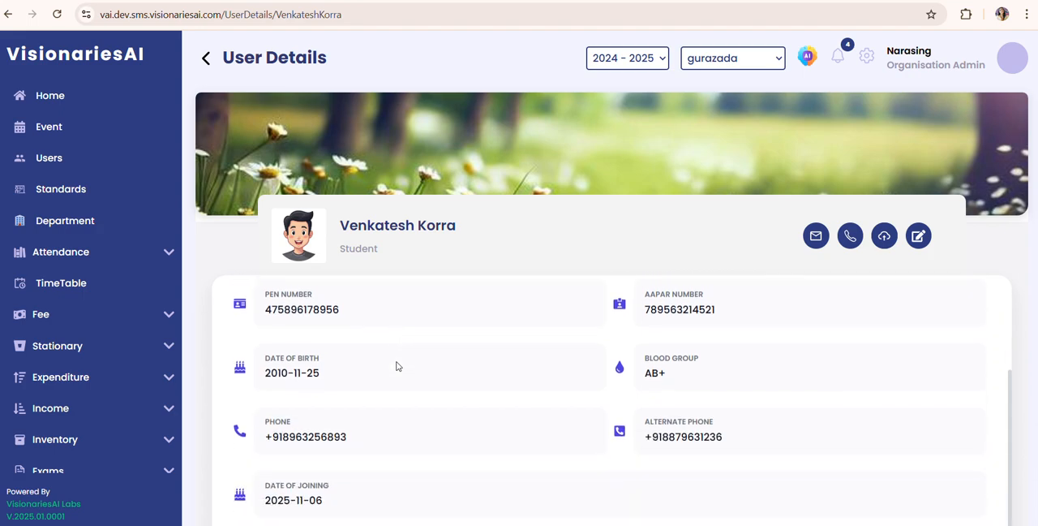
pyautogui.scroll(-3, 397, 366)
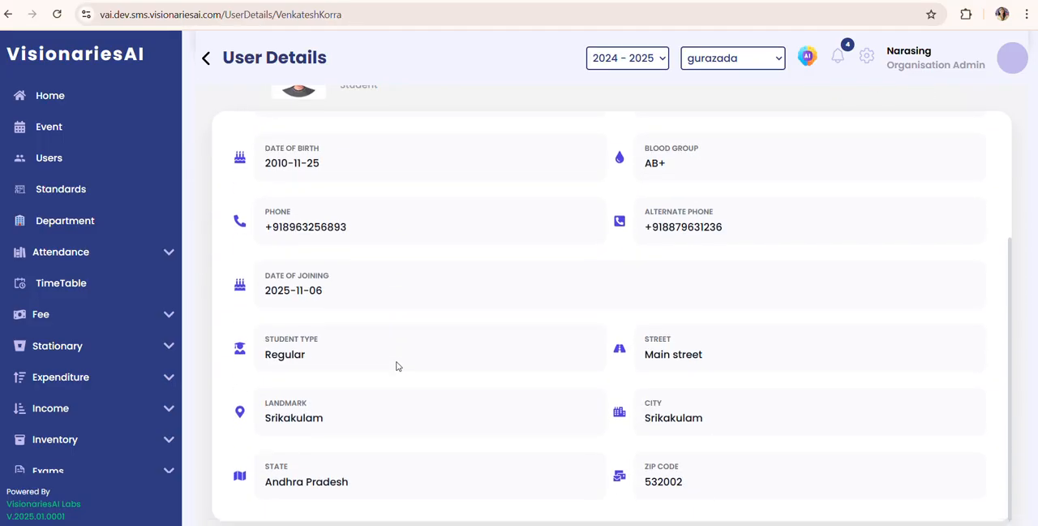
# Step: Review the address, education and guardian details in the new student's record and return to its beginning
pyautogui.scroll(-3, 397, 366)
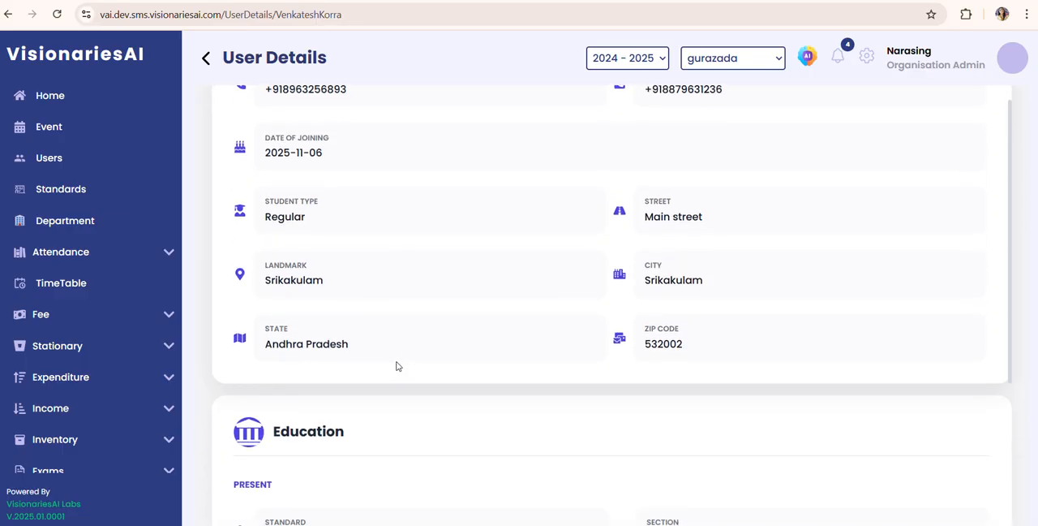
pyautogui.scroll(-3, 397, 366)
pyautogui.scroll(-3, 397, 366)
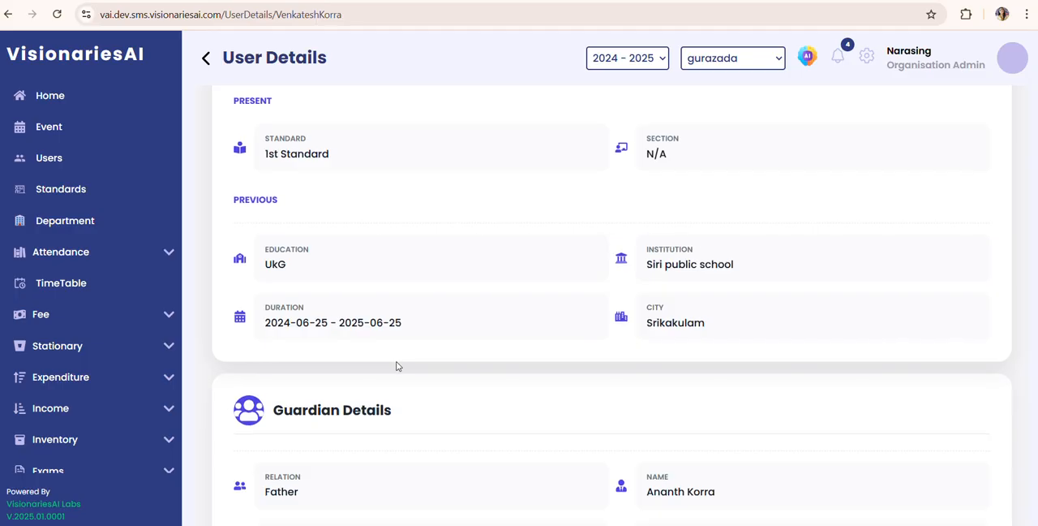
pyautogui.scroll(-2, 397, 366)
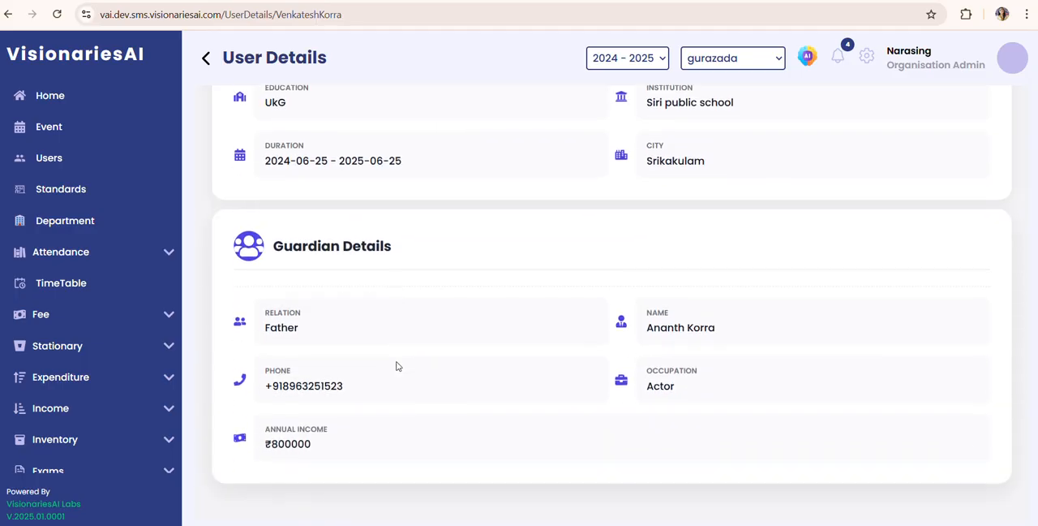
pyautogui.scroll(-1, 397, 366)
pyautogui.scroll(8, 397, 366)
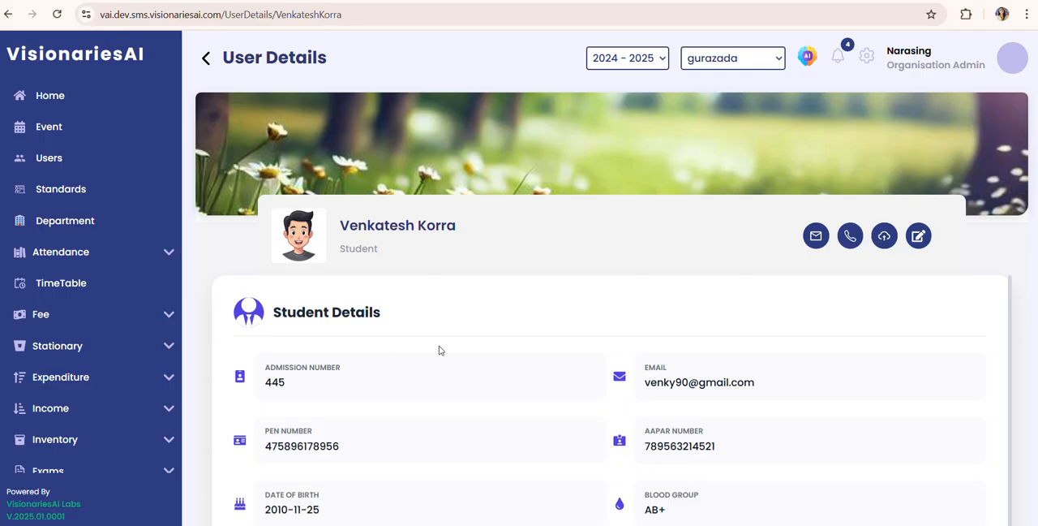
# Step: Open the student's record for editing and replace the student's last name and the last digit of the admission number
pyautogui.click(919, 238)
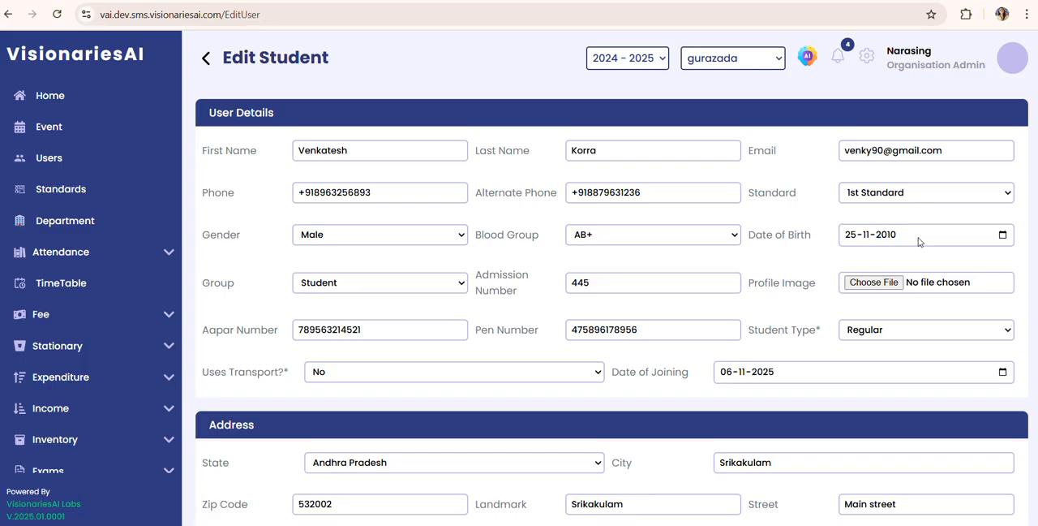
pyautogui.click(610, 150)
pyautogui.press('BackSpace')
pyautogui.press('BackSpace')
pyautogui.press('BackSpace')
pyautogui.press('BackSpace')
pyautogui.press('BackSpace')
pyautogui.write('Malla')
pyautogui.click(668, 277)
pyautogui.write('0')
# Step: Submit the edited student record, dismiss the error dialog and submit the update again
pyautogui.scroll(-2, 798, 429)
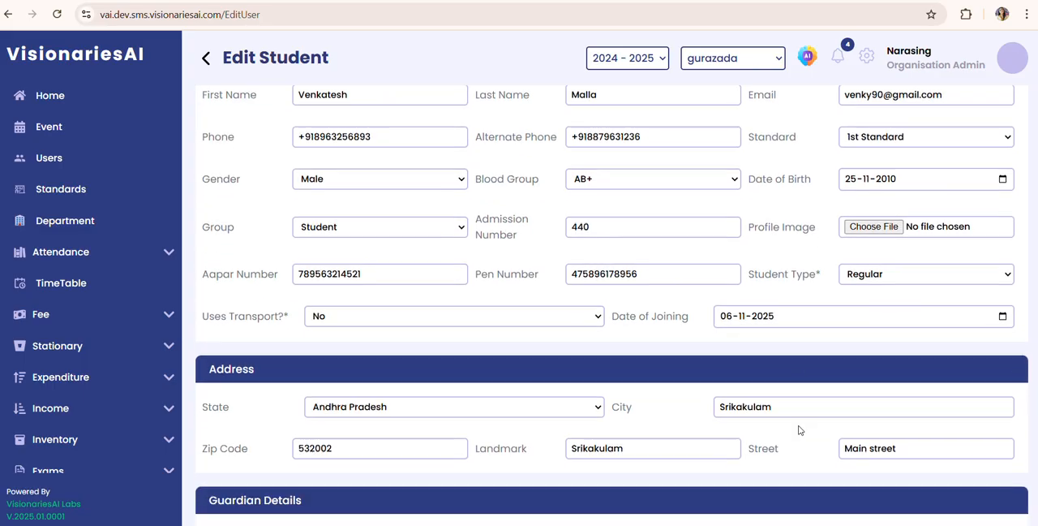
pyautogui.scroll(-2, 799, 429)
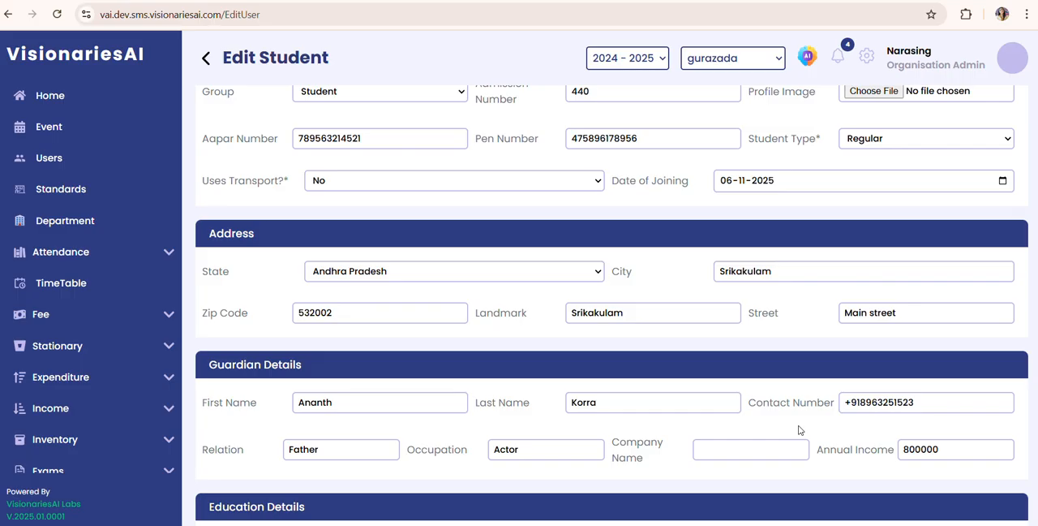
pyautogui.scroll(-3, 798, 429)
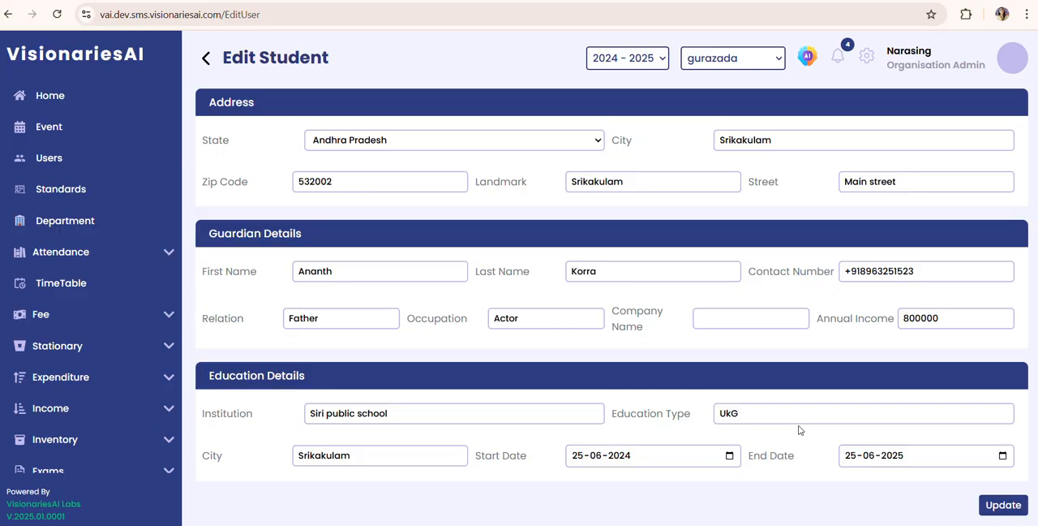
pyautogui.click(1004, 505)
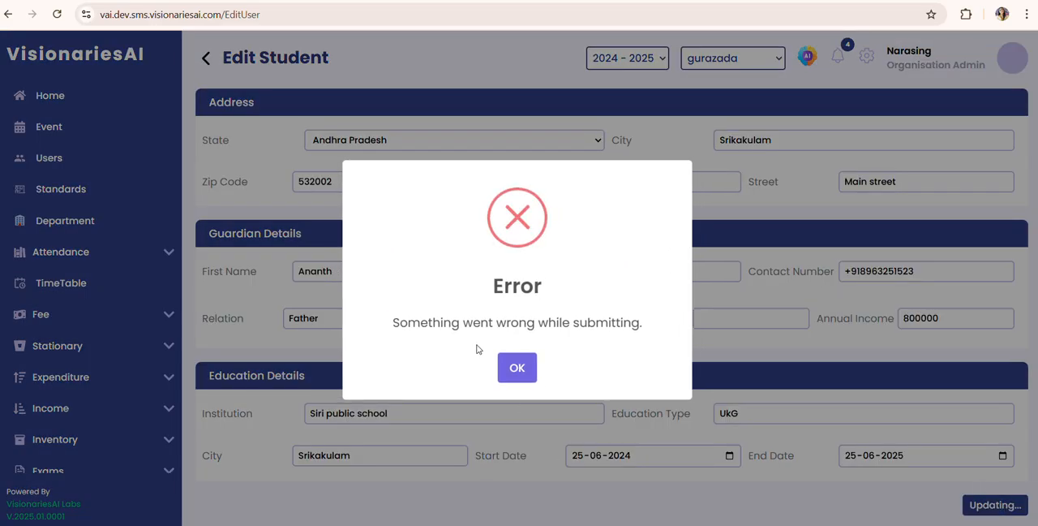
pyautogui.click(509, 366)
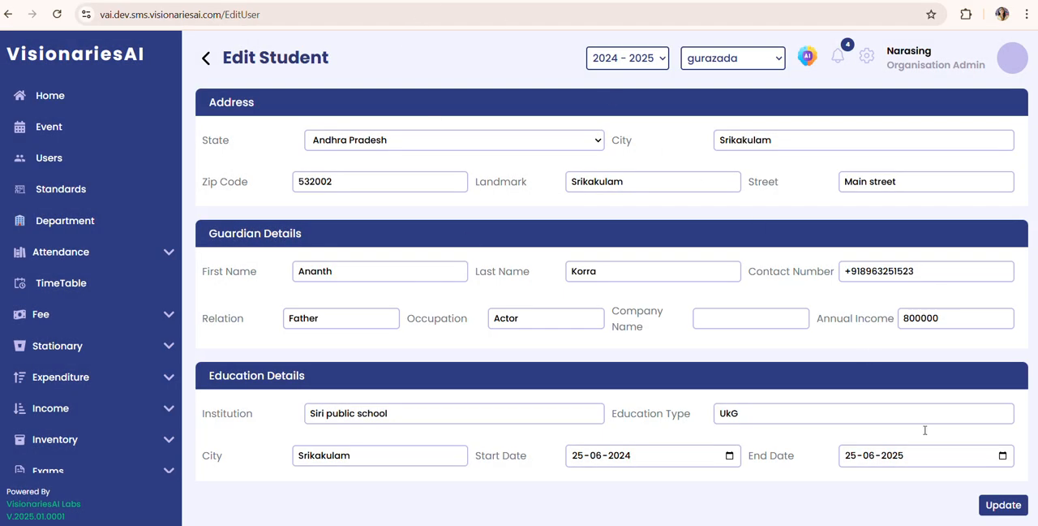
pyautogui.click(1006, 504)
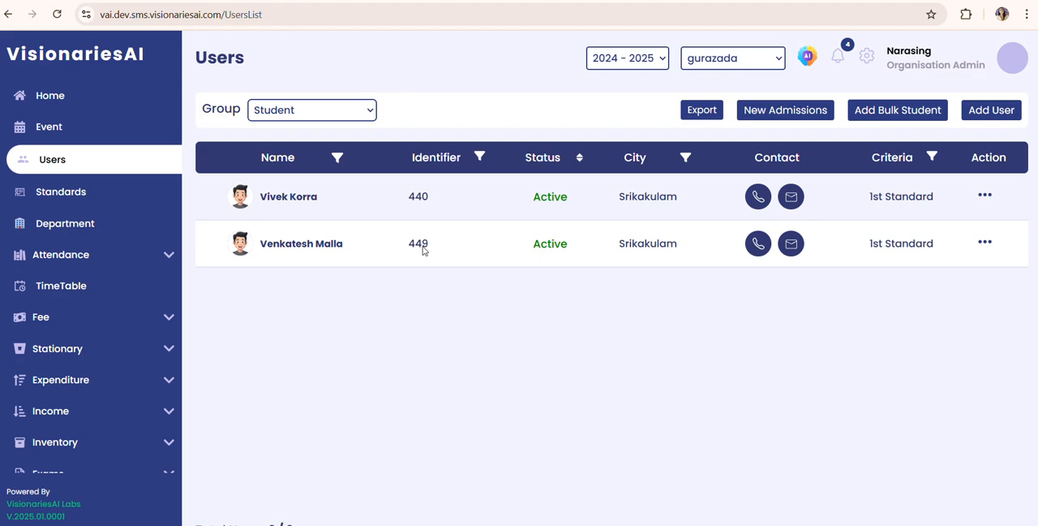
# Step: Open the updated student's record and its edit form, check the Standard options, and return to the Users list
pyautogui.click(281, 255)
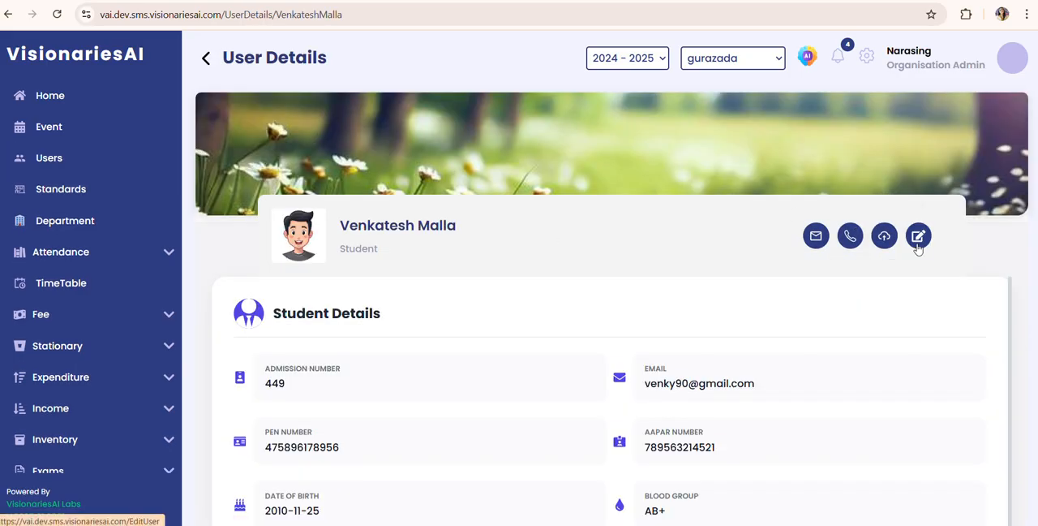
pyautogui.click(918, 236)
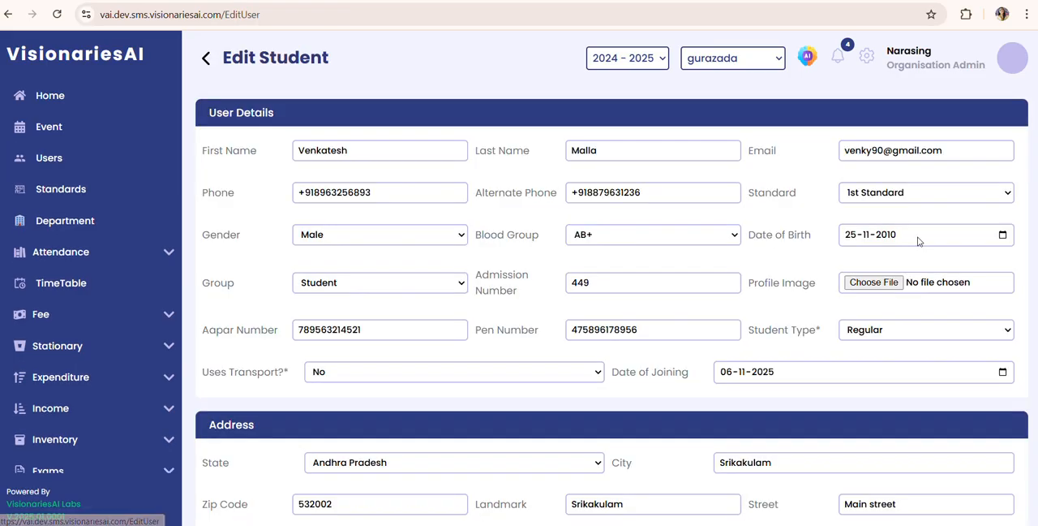
pyautogui.click(888, 195)
pyautogui.click(887, 195)
pyautogui.click(207, 56)
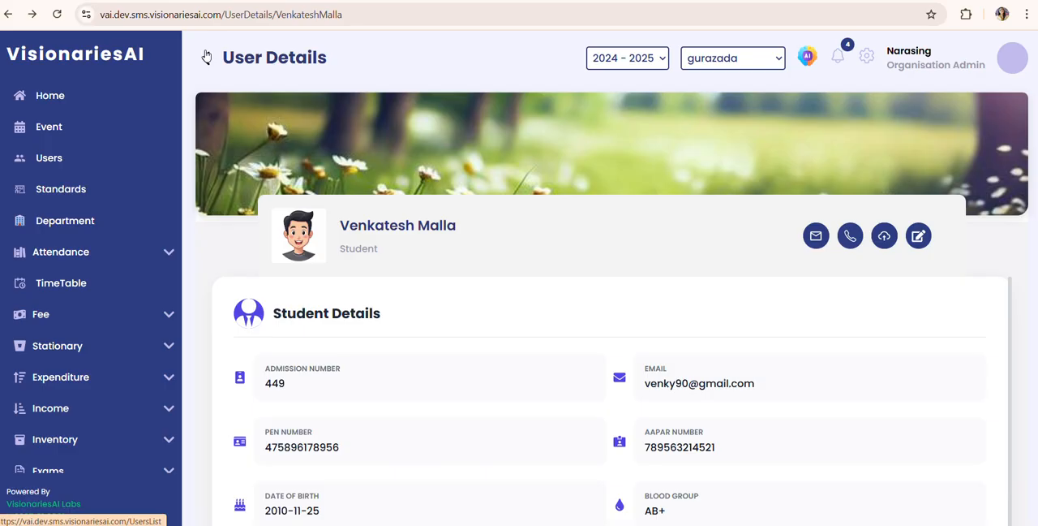
pyautogui.click(207, 57)
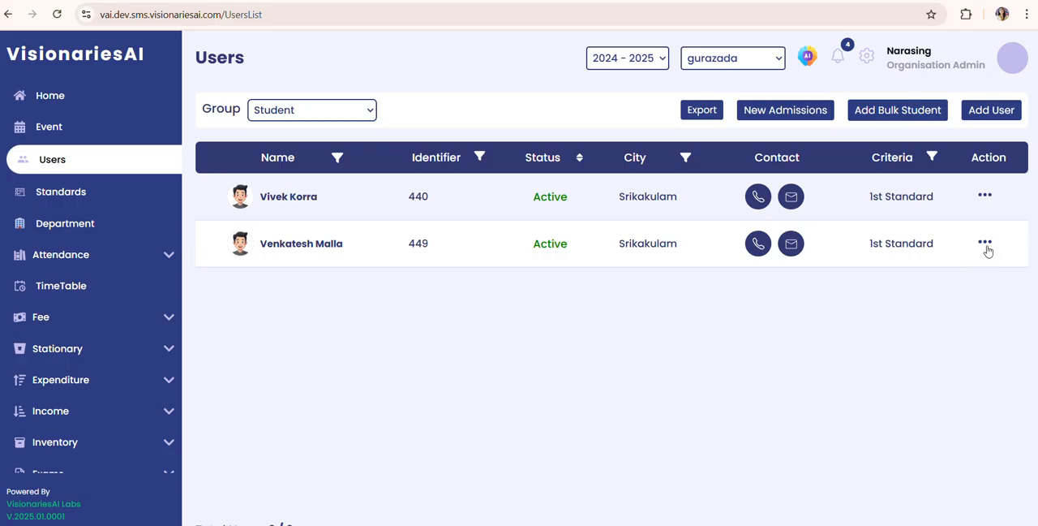
# Step: Set the updated student's account to Inactive, confirming the deletion and acknowledging the confirmation
pyautogui.click(986, 245)
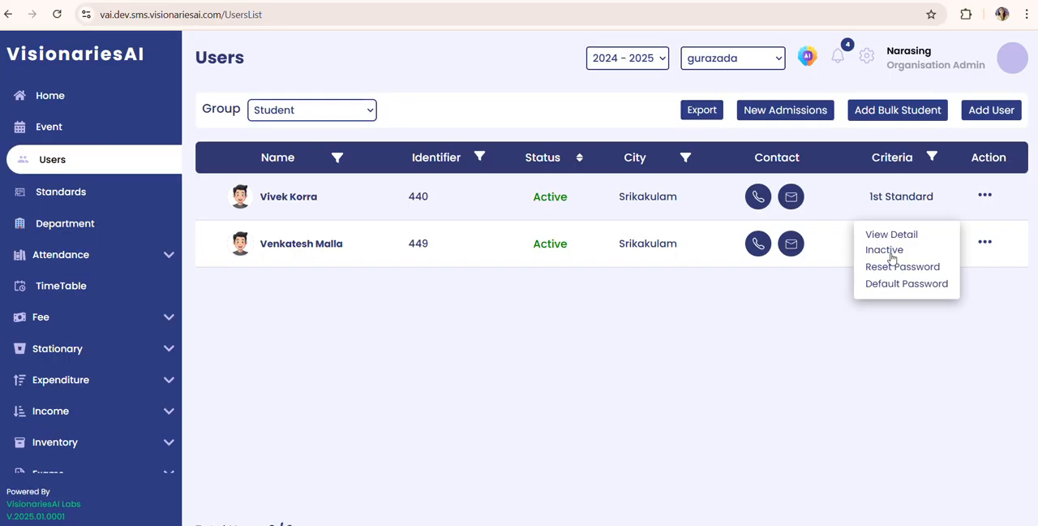
pyautogui.click(886, 251)
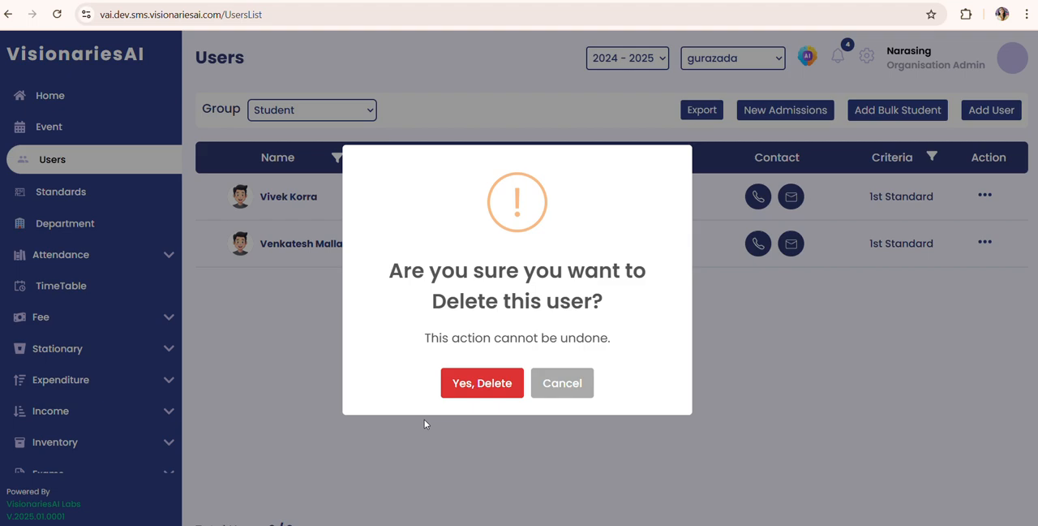
pyautogui.click(479, 386)
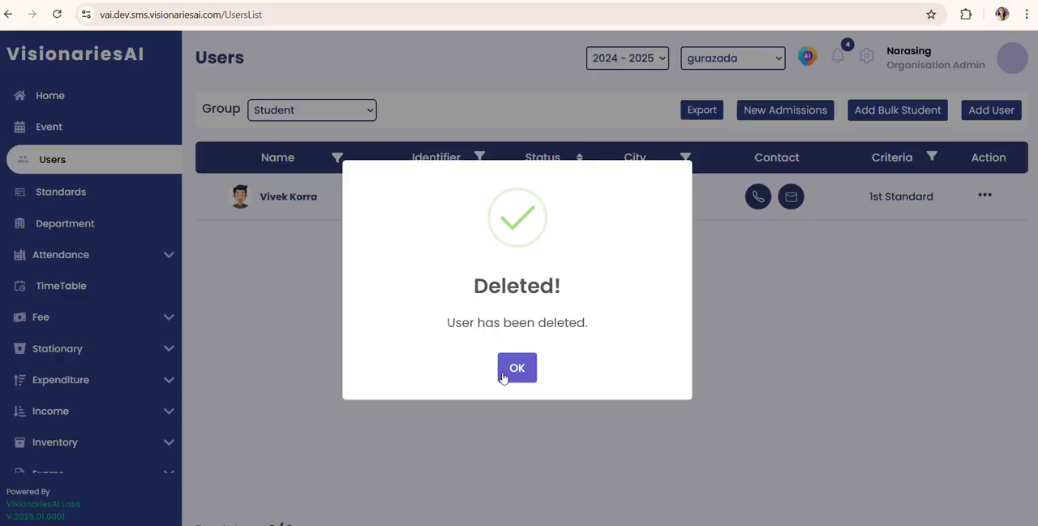
pyautogui.click(503, 376)
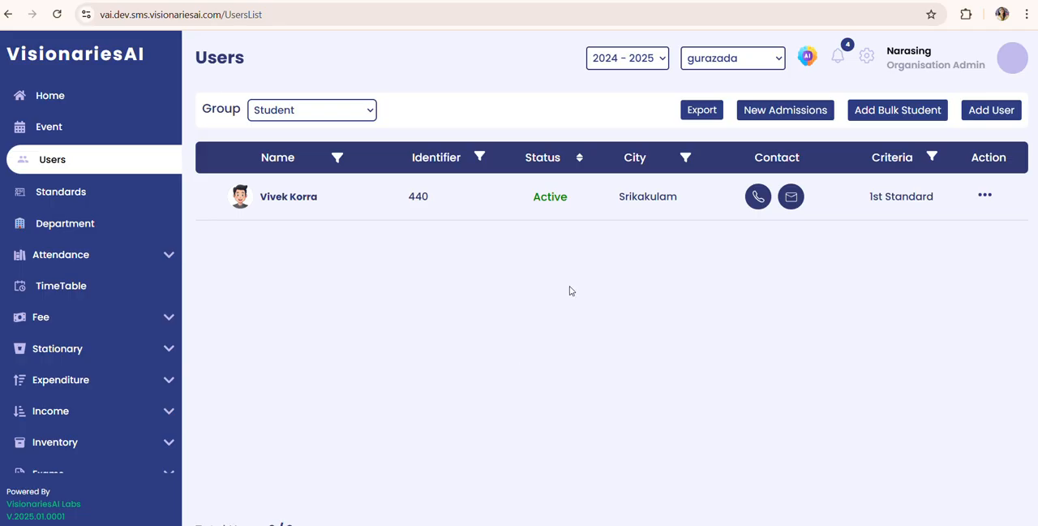
# Step: Cycle the status filter to list both active and inactive students, and reactivate the inactive student, confirming the activation
pyautogui.click(574, 177)
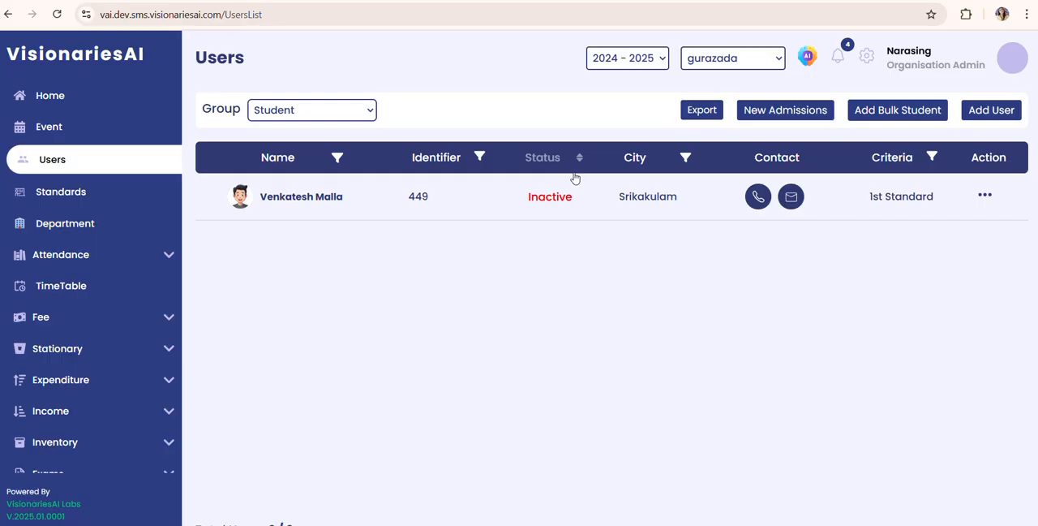
pyautogui.click(579, 155)
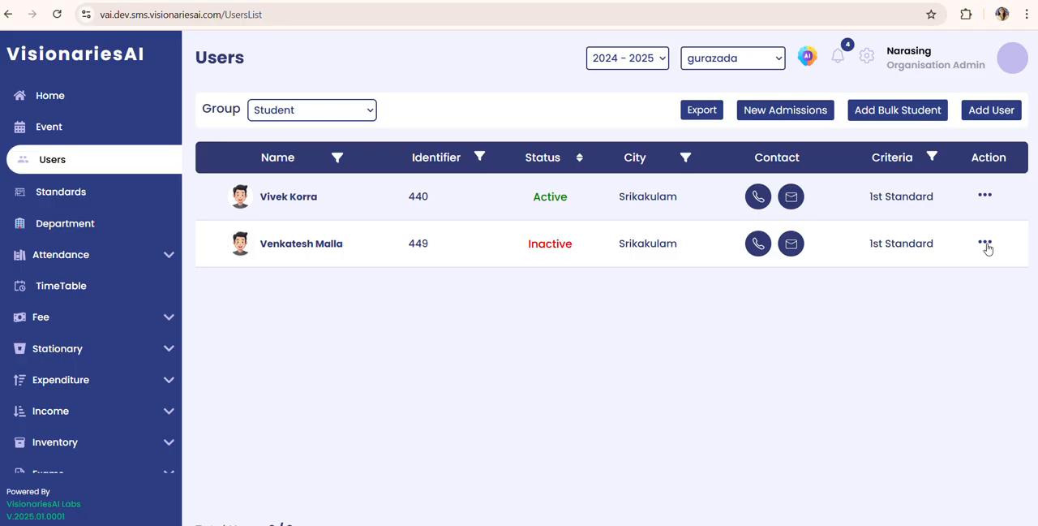
pyautogui.click(984, 243)
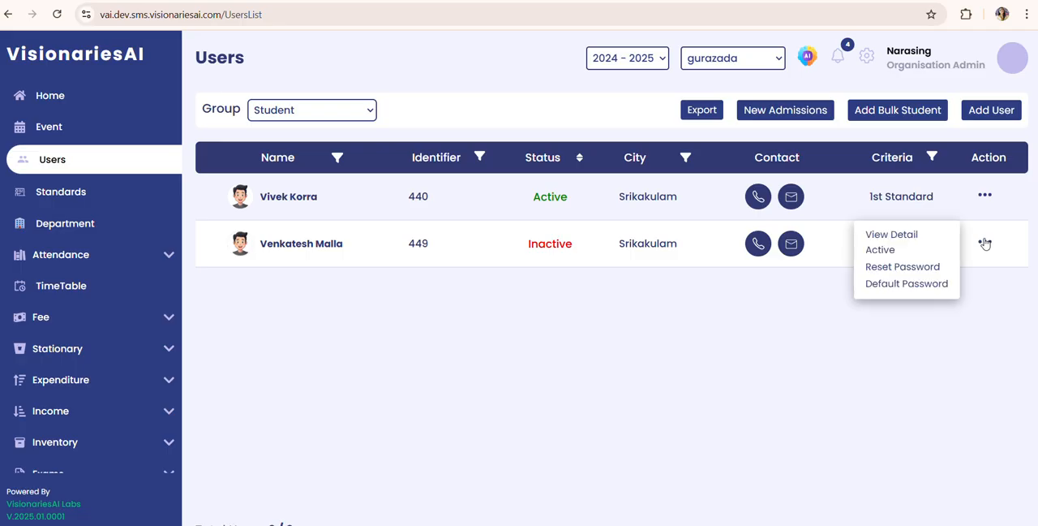
pyautogui.click(875, 251)
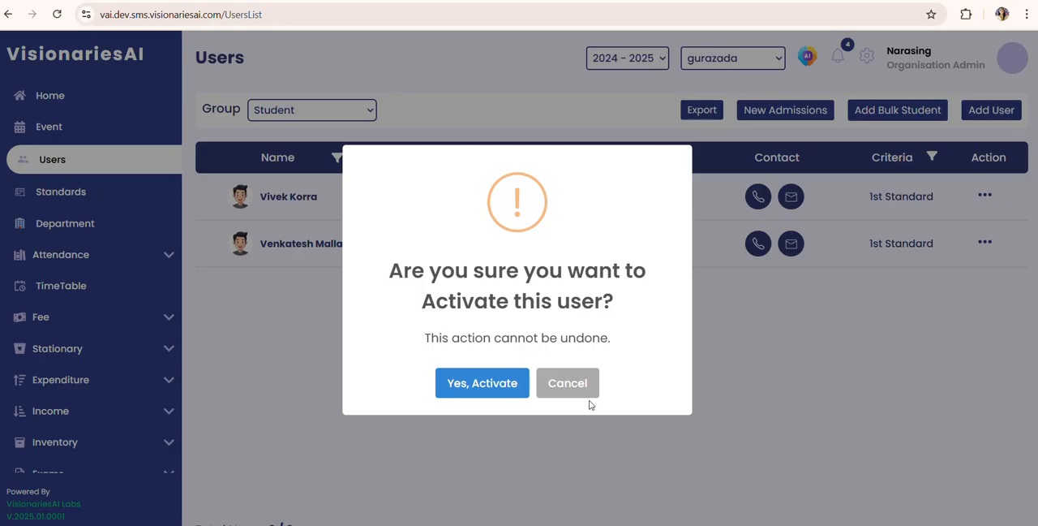
pyautogui.click(464, 393)
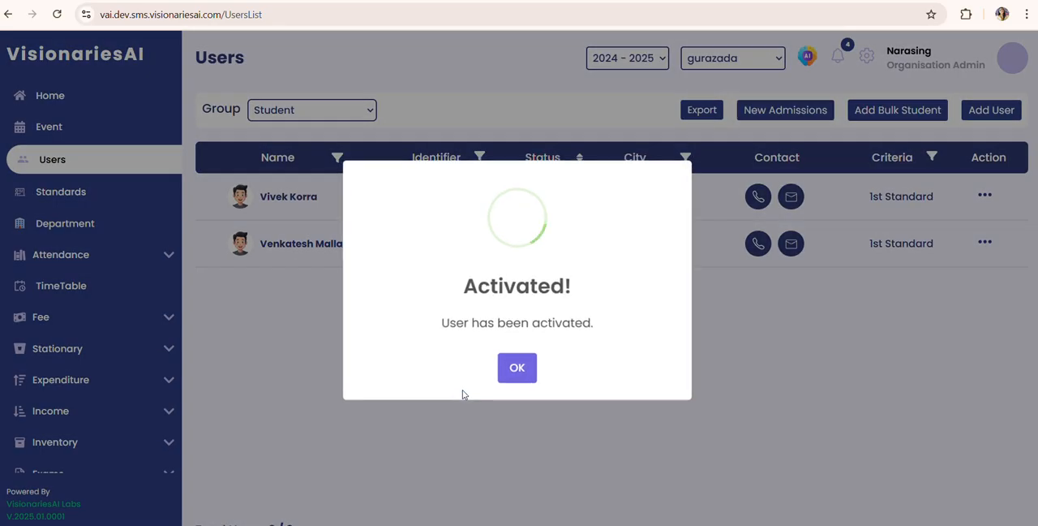
pyautogui.click(509, 368)
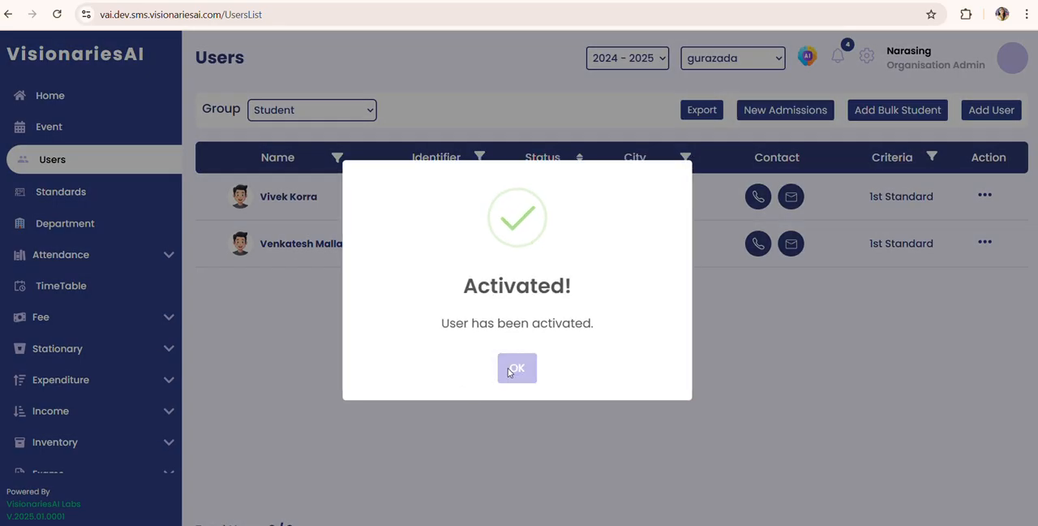